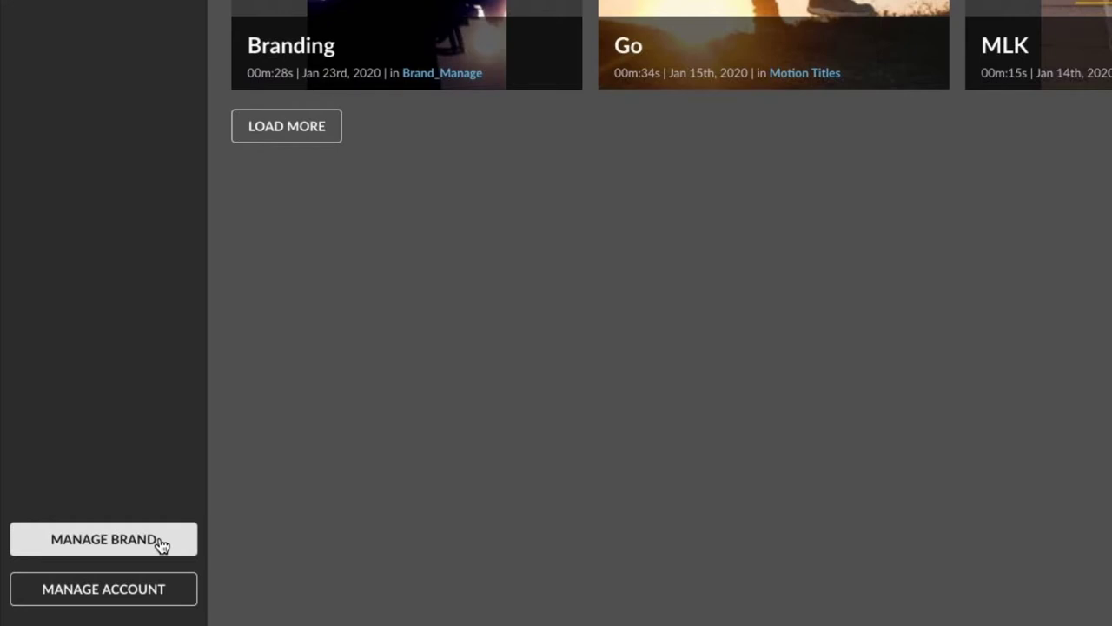
- Open Manage Brand to reach the Global Company branding settings
left_click(161, 541)
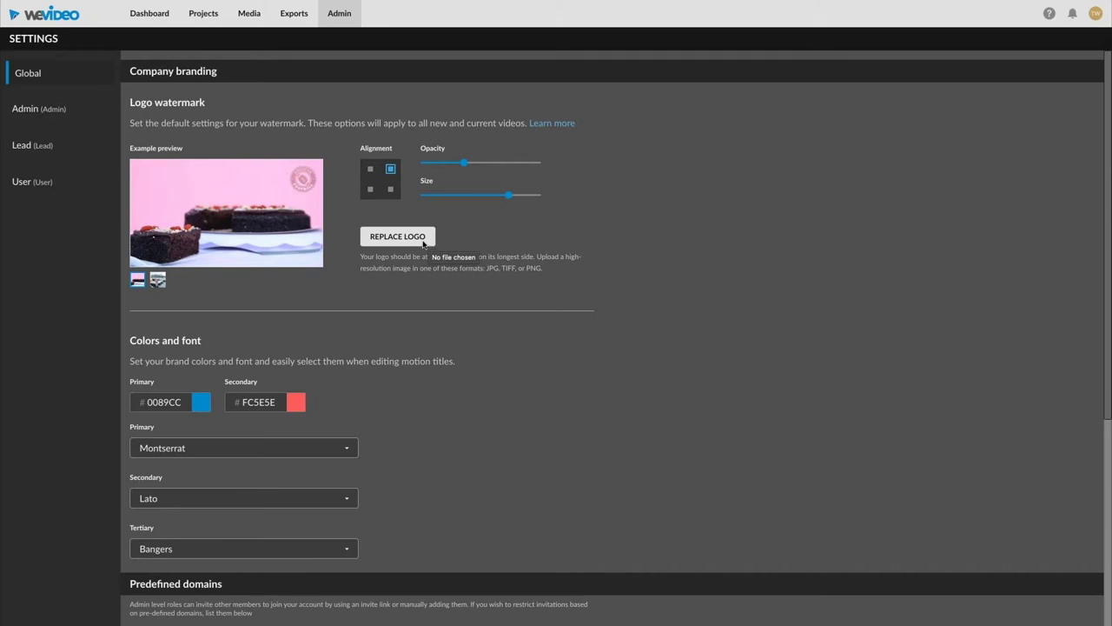
left_click(423, 243)
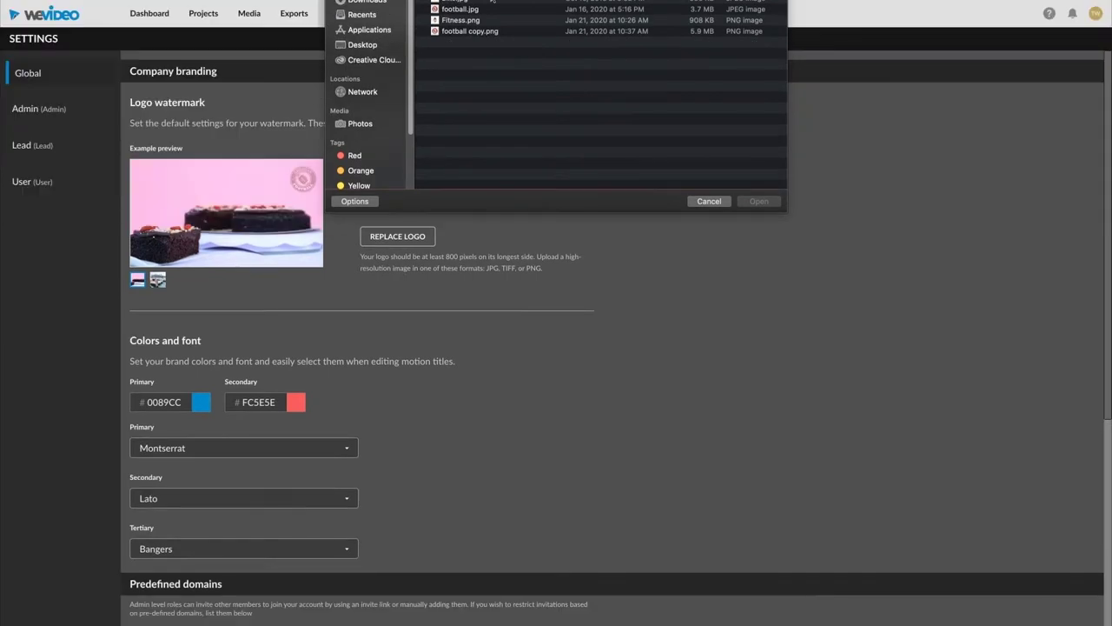
left_click(491, 2)
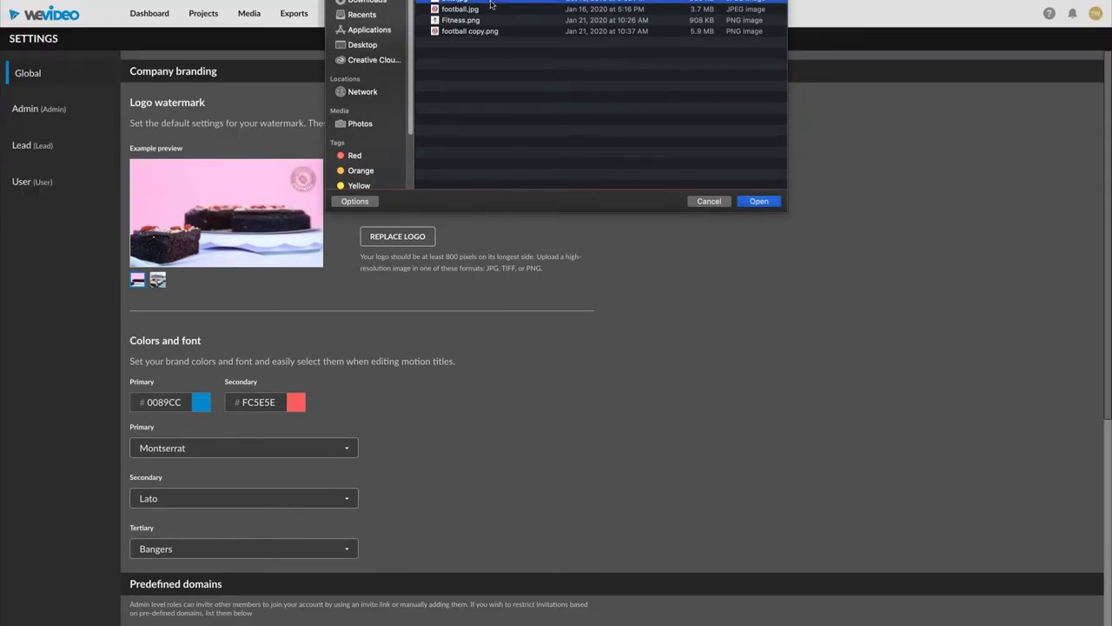
left_click(490, 4)
left_click(491, 3)
key("space")
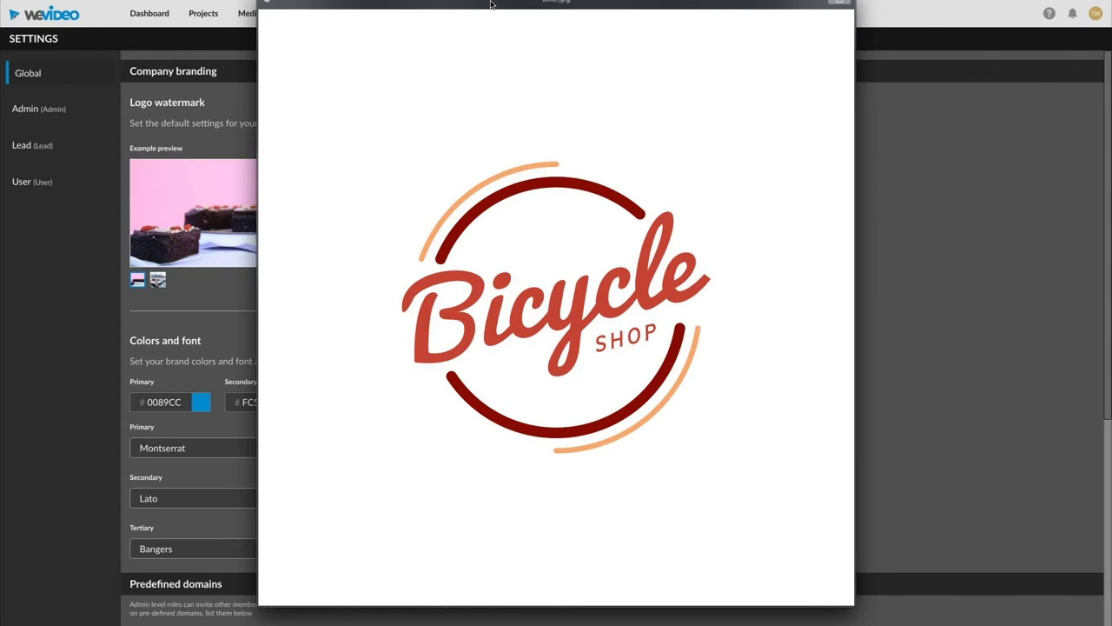
key("Right")
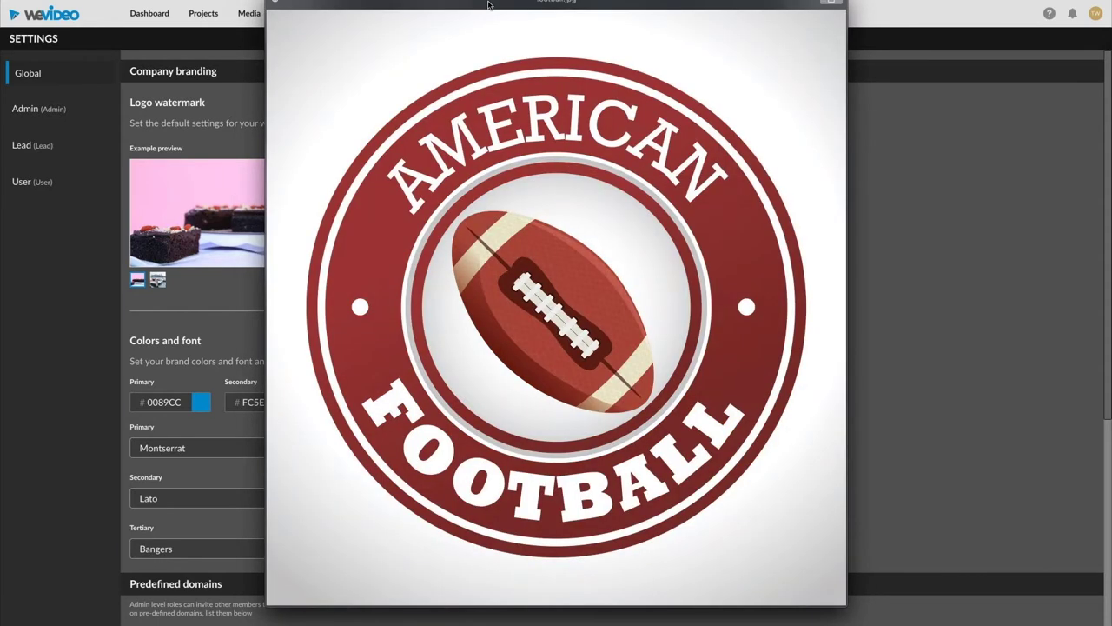
key("Down")
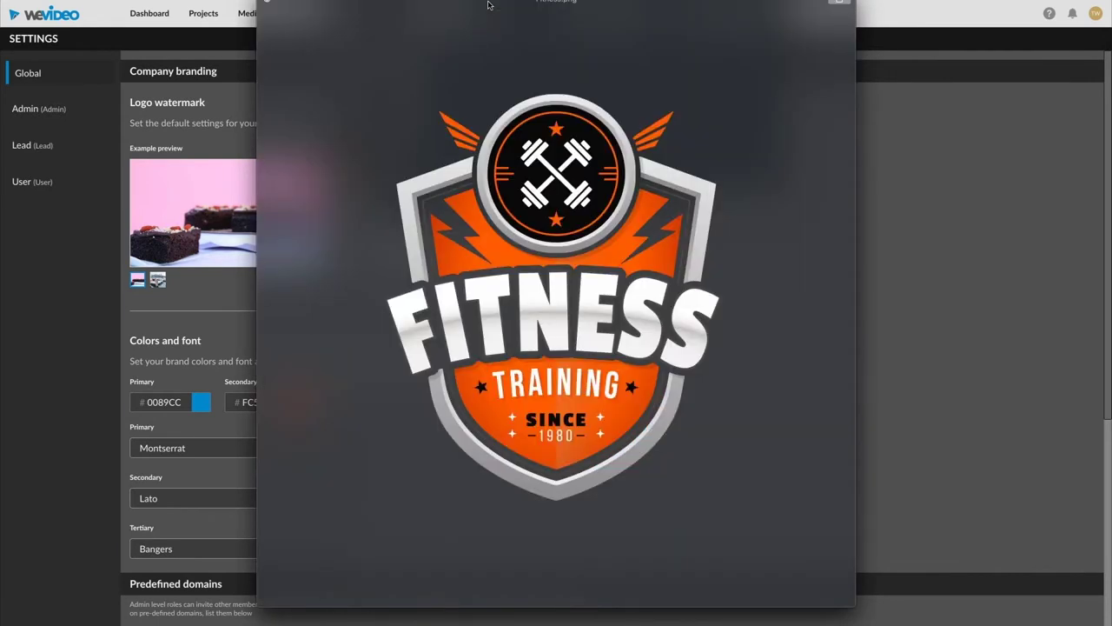
key("space")
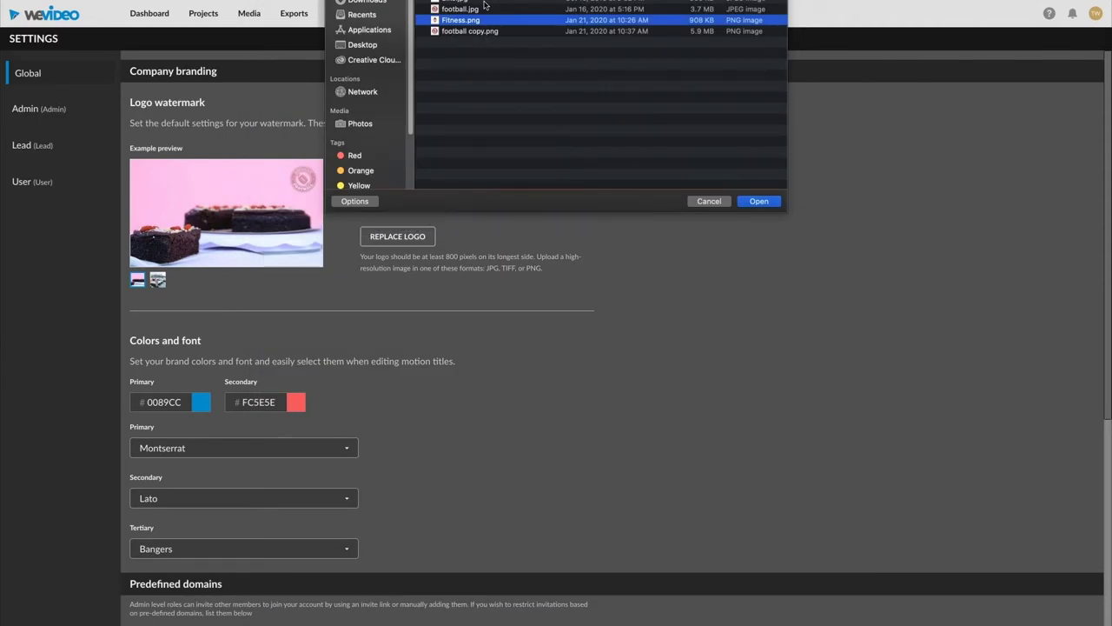
key("Down")
key("Up")
key("space")
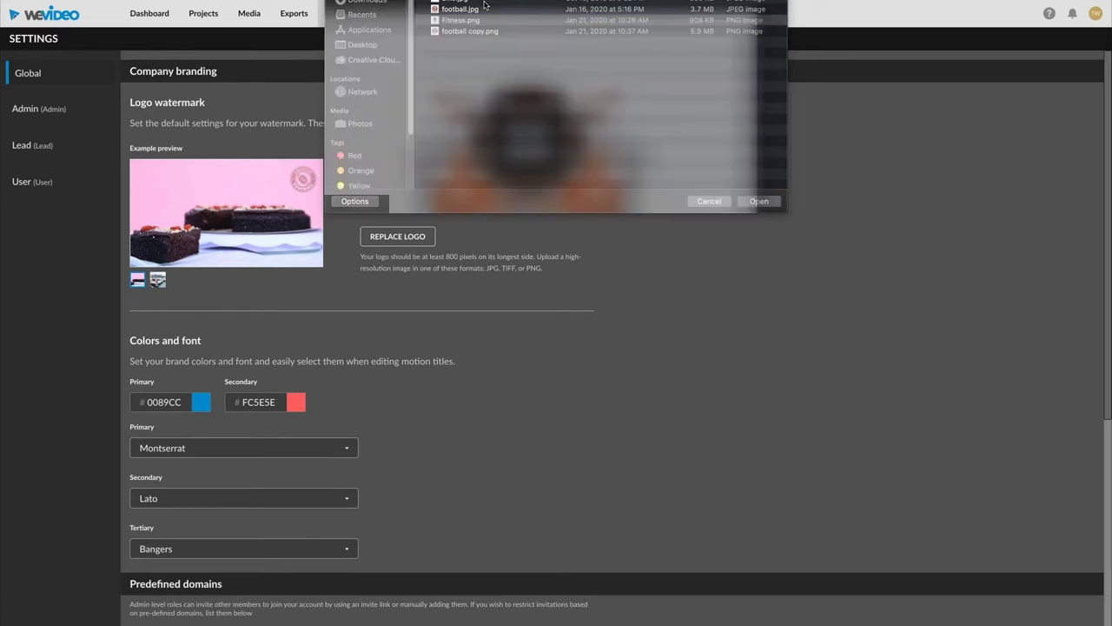
key("space")
key("Up")
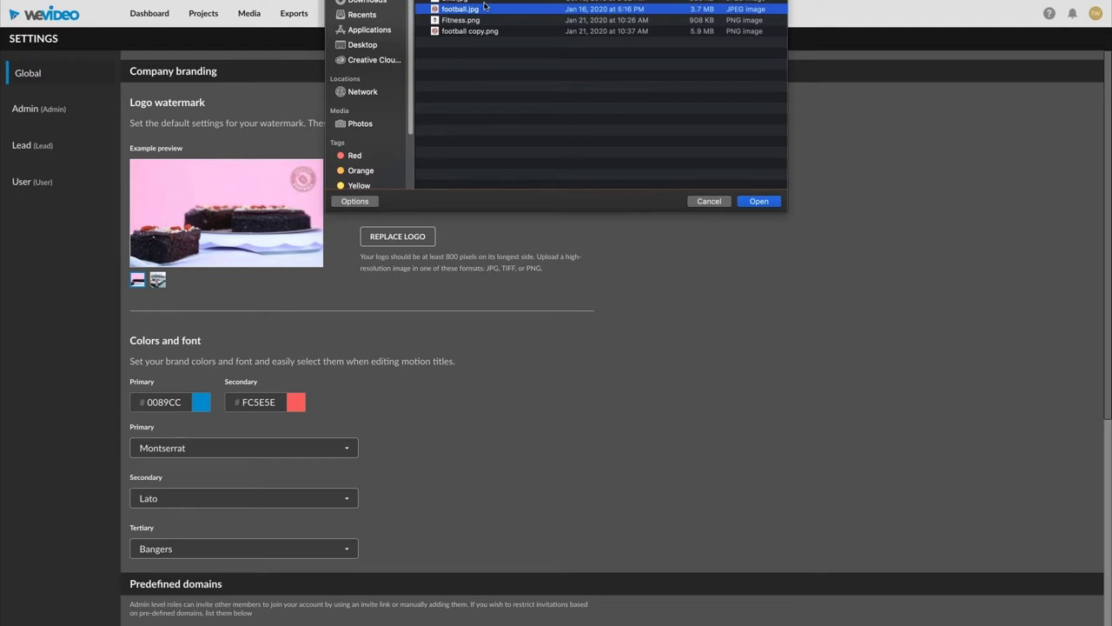
key("Down")
key("Down")
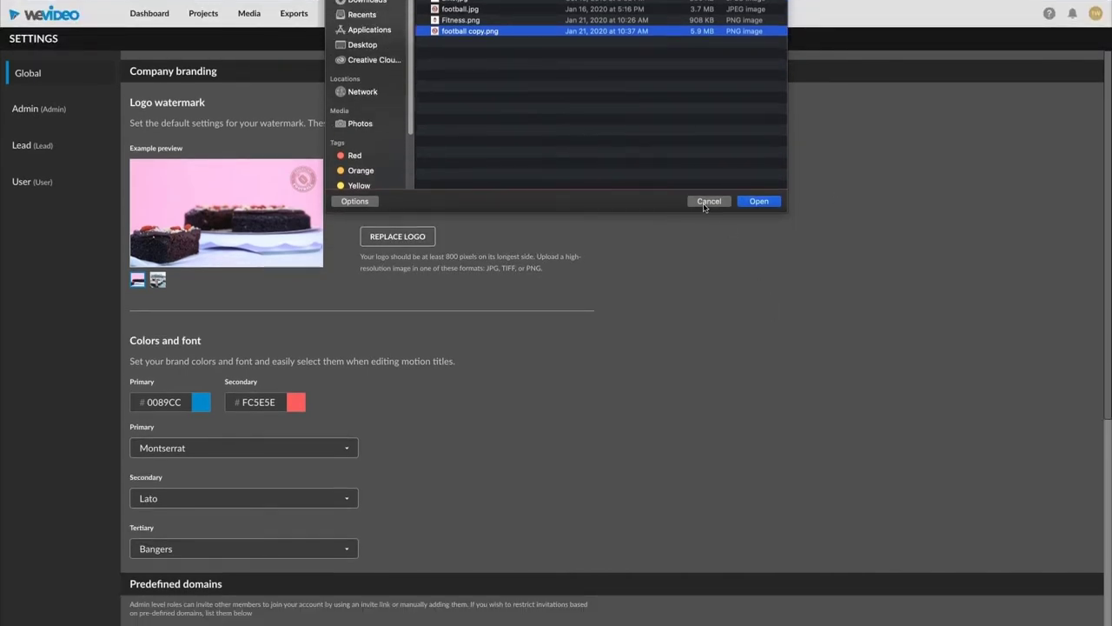
left_click(707, 202)
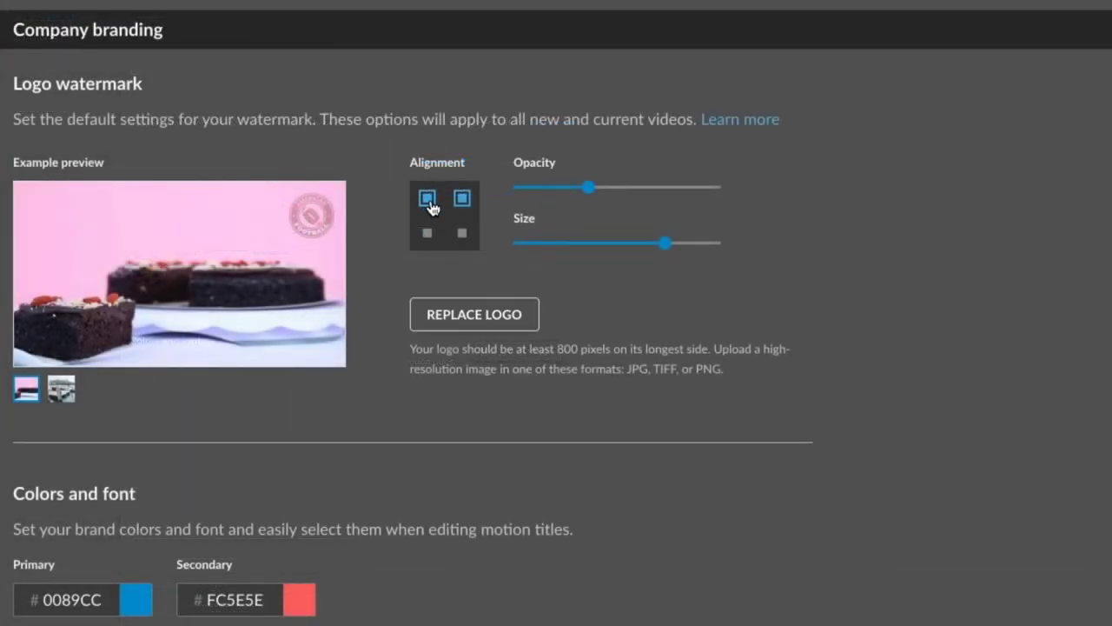
- Try the watermark in each corner: top-left, bottom-left, bottom-right, top-right, then top-left
left_click(428, 200)
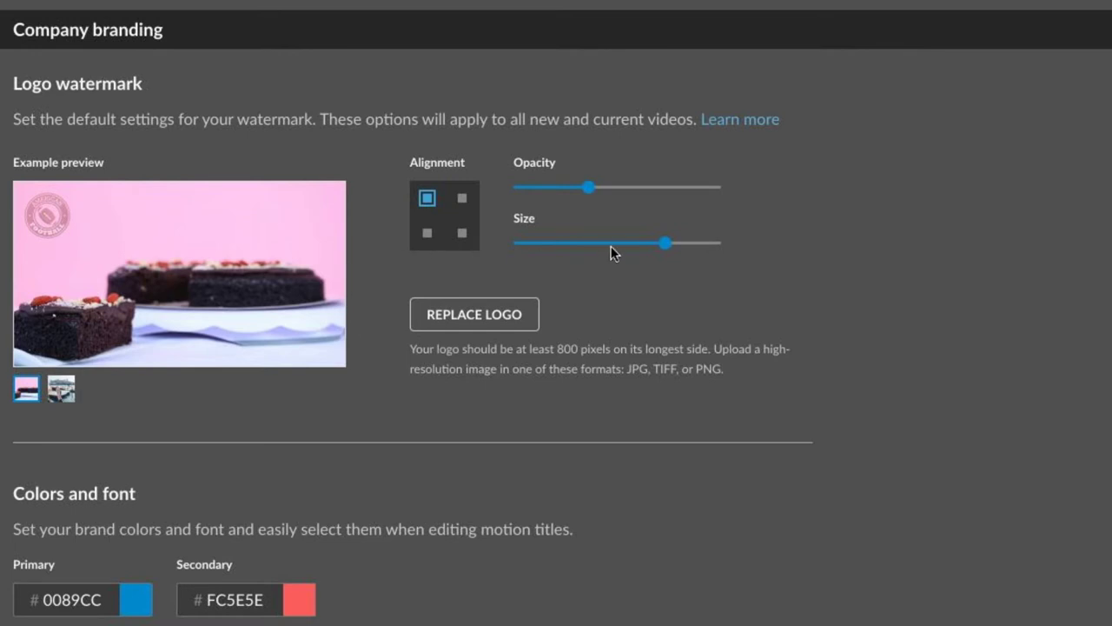
left_click(428, 235)
left_click(460, 235)
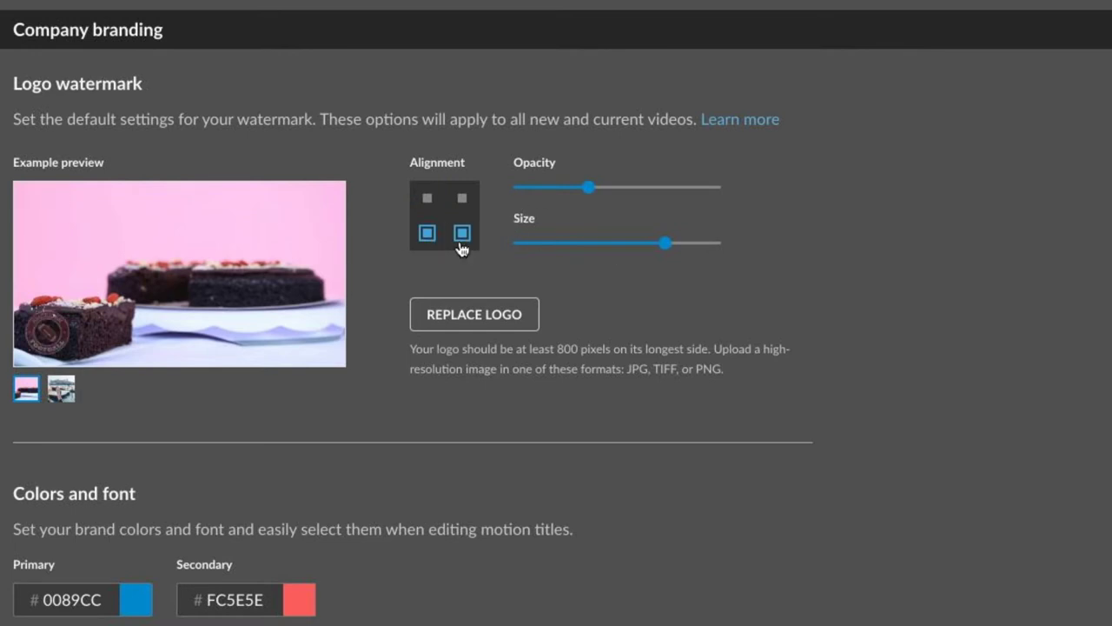
left_click(462, 198)
left_click(426, 199)
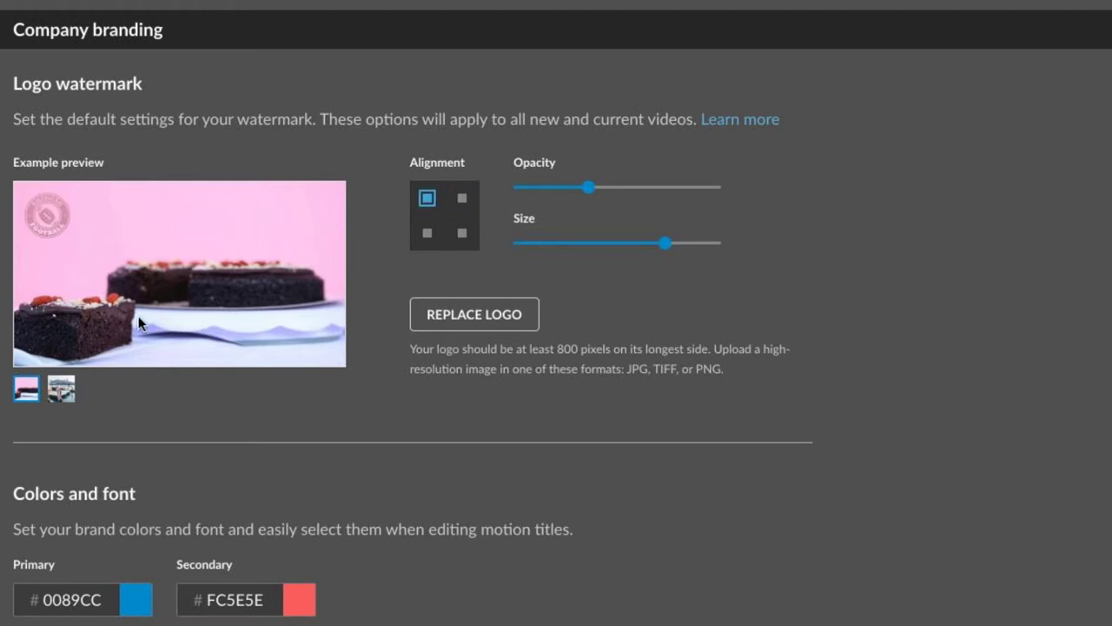
- Preview over the harbour photo, place the logo top-right and raise its opacity slightly
left_click(62, 398)
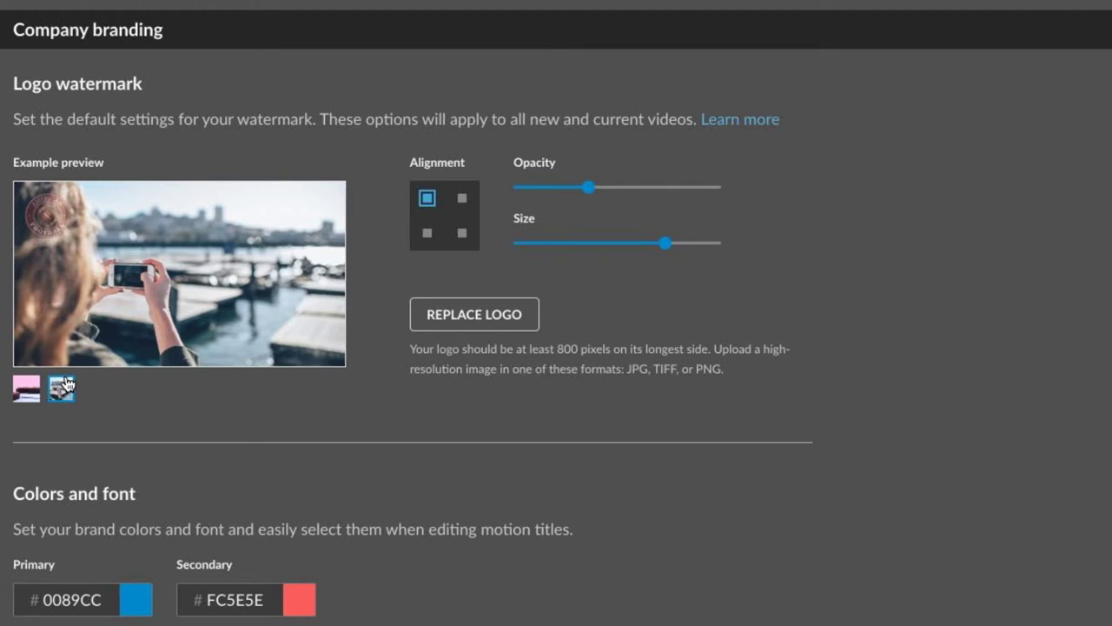
left_click(463, 199)
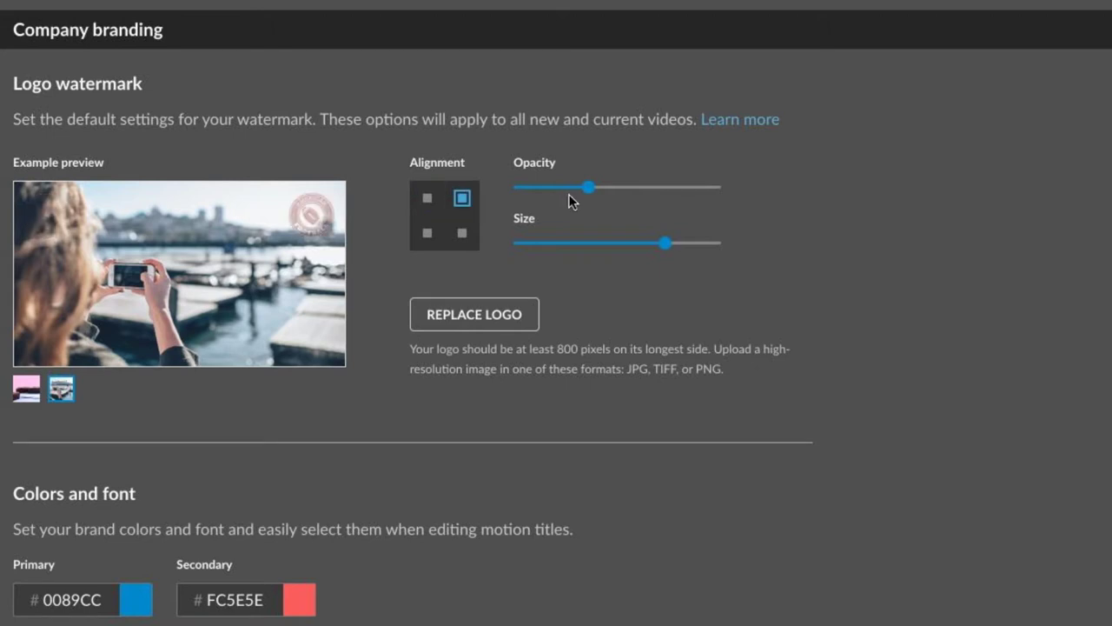
mouse_move(590, 185)
left_mouse_down()
mouse_move(612, 188)
mouse_move(593, 188)
left_mouse_up()
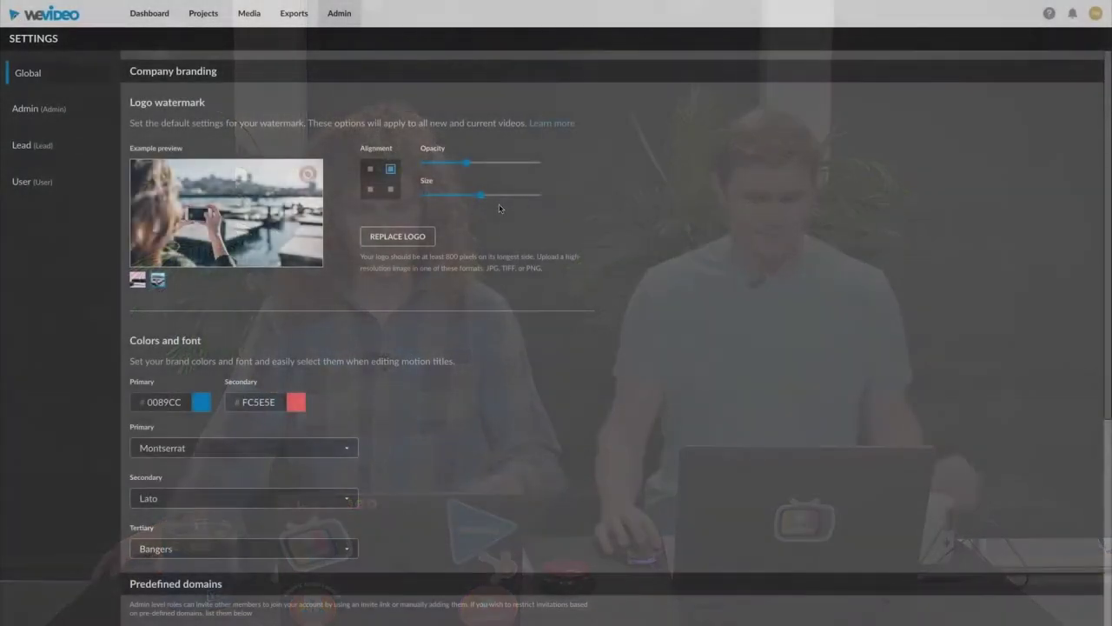
- Inspect the primary (0089CC) and secondary (FC5E5E) colour pickers, closing them unchanged
scroll(499, 205, "down", 3)
scroll(500, 208, "up", 3)
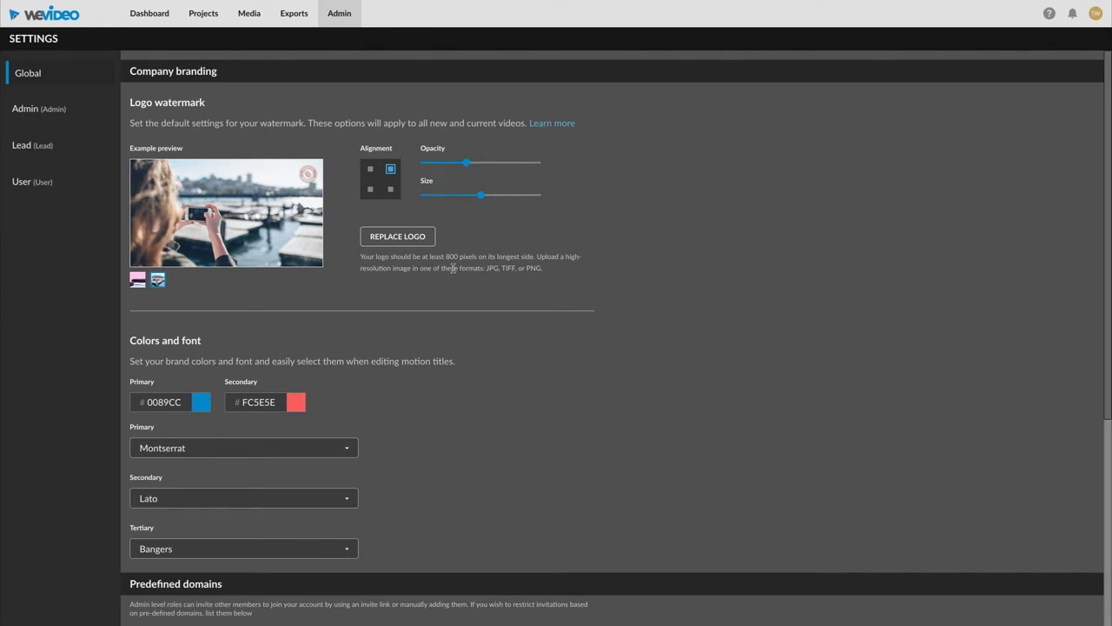
scroll(452, 268, "down", 3)
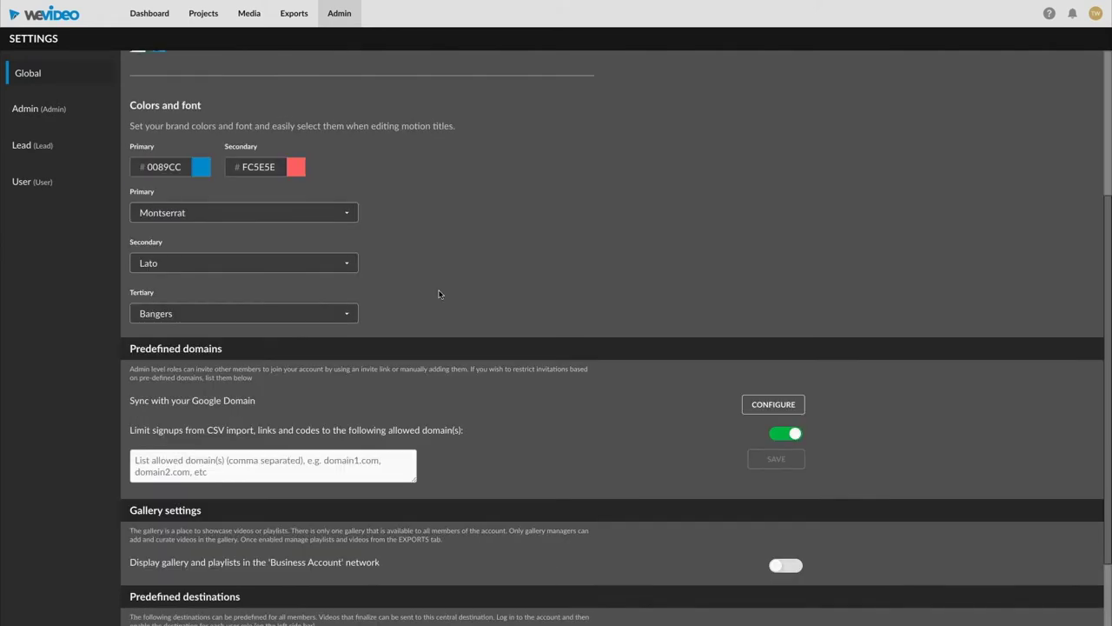
left_click(199, 173)
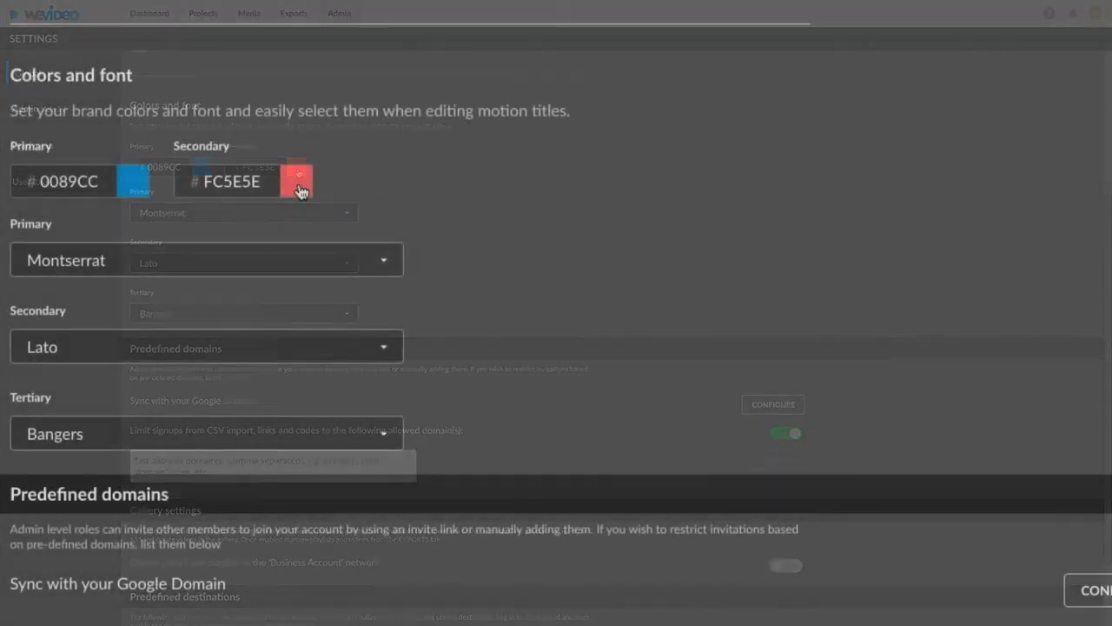
left_click(298, 186)
left_click(131, 183)
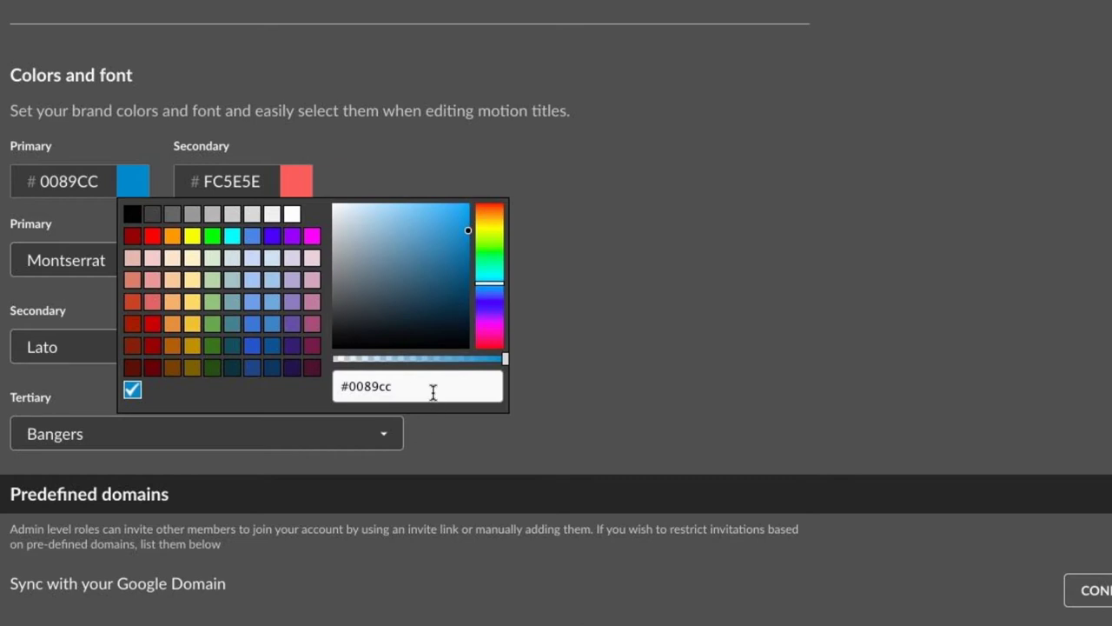
left_click(626, 378)
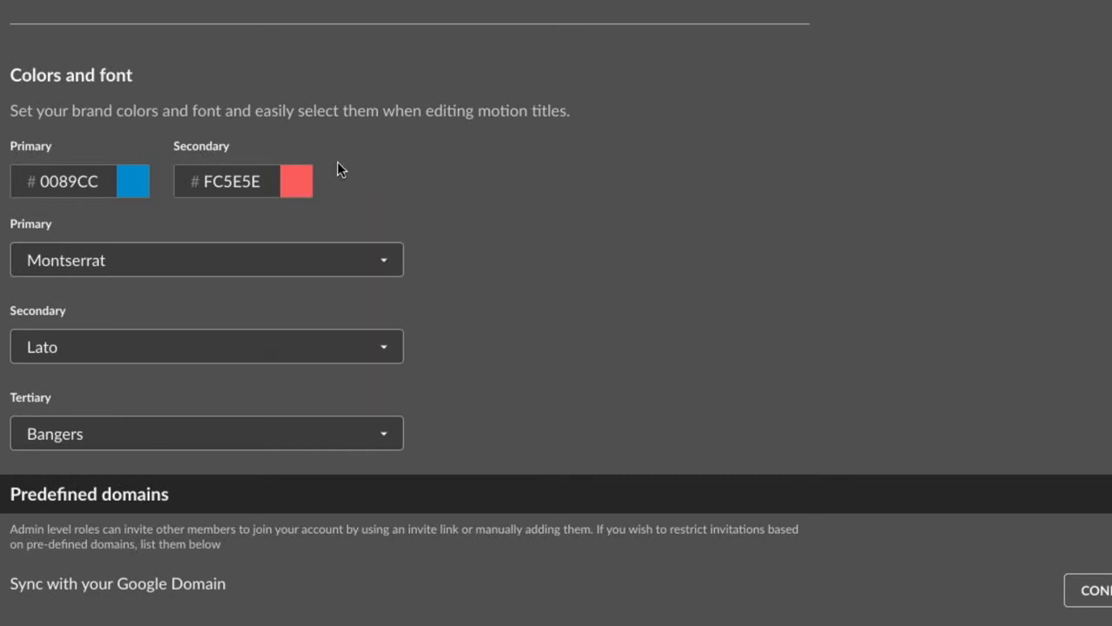
left_click(296, 182)
left_click(113, 184)
left_click(132, 184)
left_click(437, 134)
left_click(358, 272)
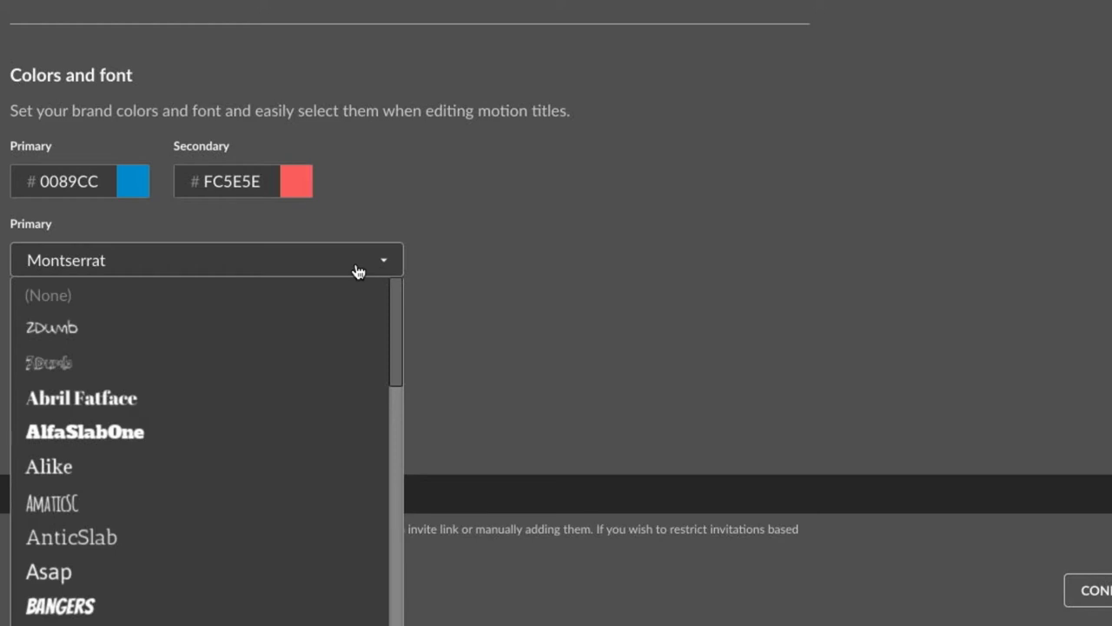
left_click(321, 272)
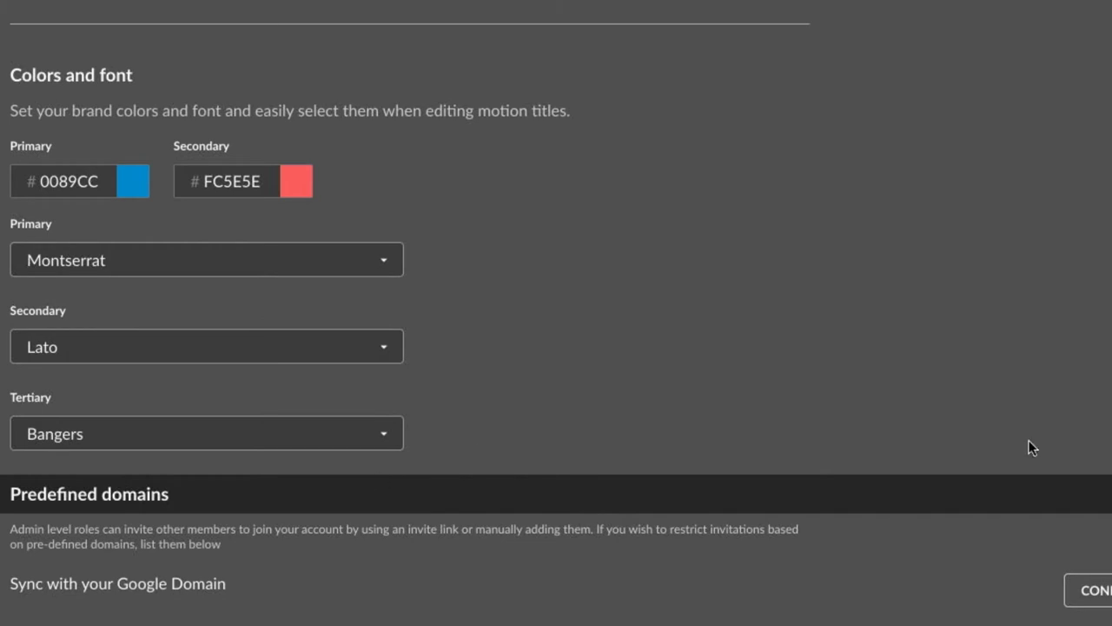
scroll(965, 598, "down", 2)
scroll(967, 602, "down", 1)
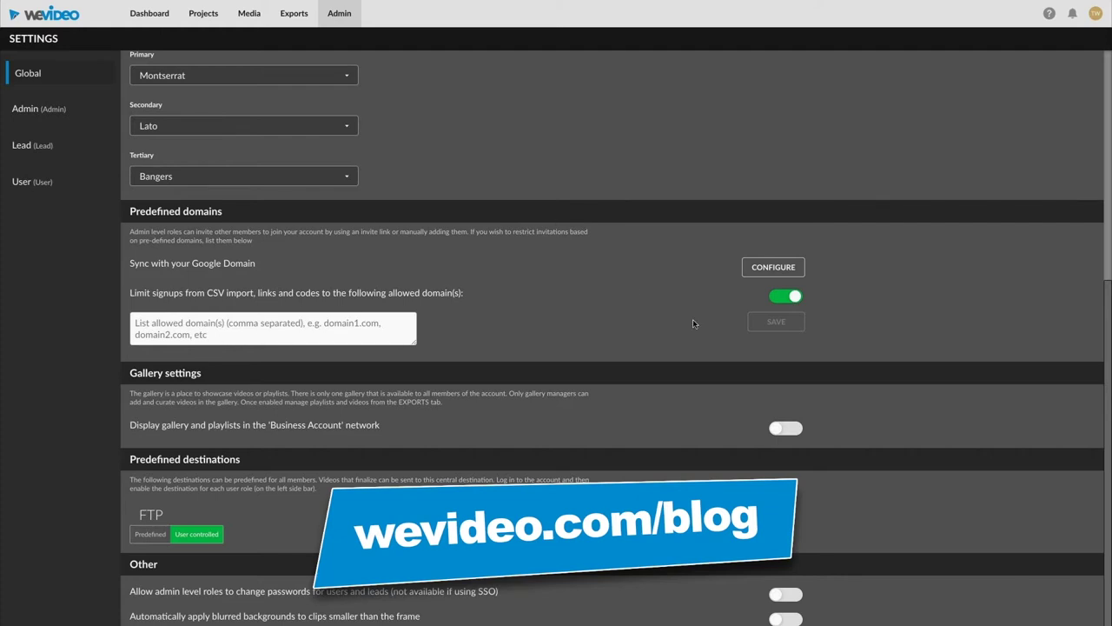
- Return to the top of the branding settings and go to My Projects
scroll(997, 310, "up", 1)
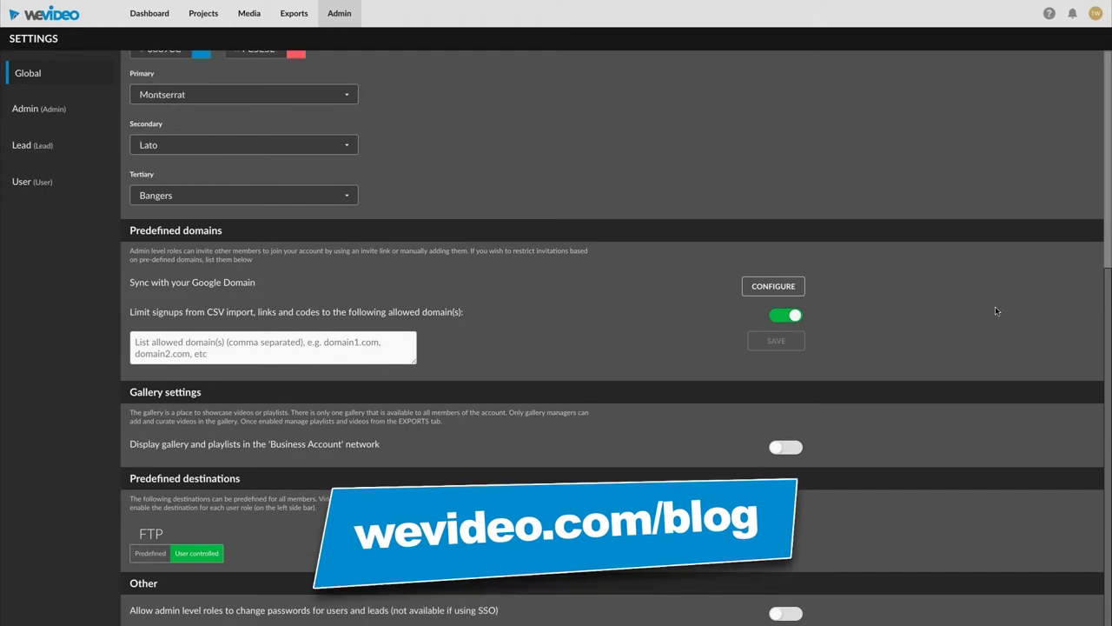
scroll(997, 310, "up", 5)
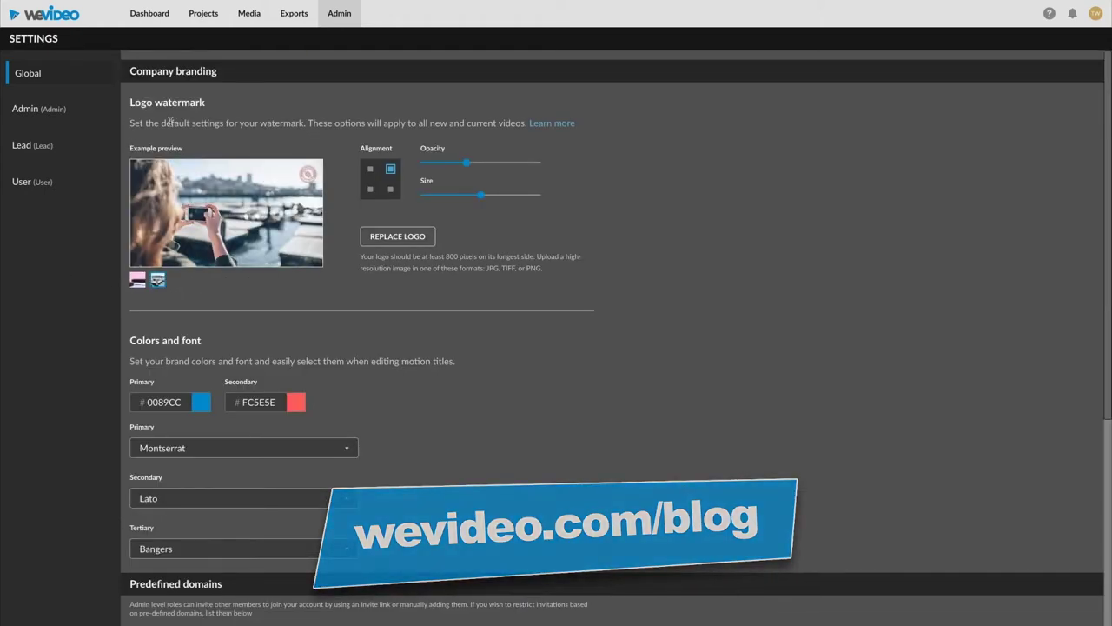
left_click(220, 13)
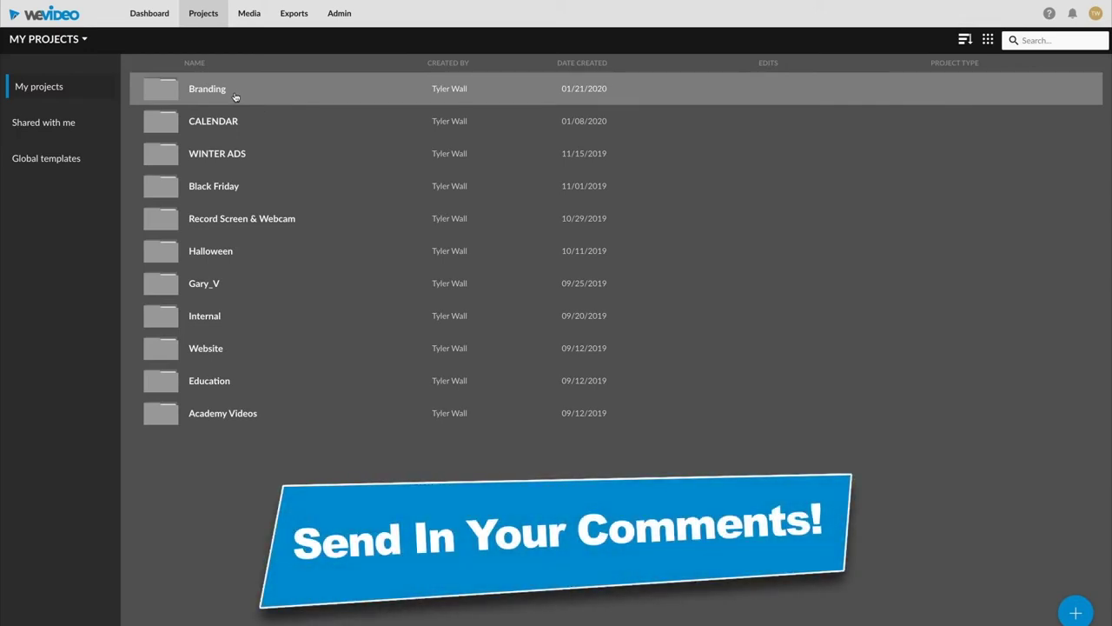
- Open the Brand_Manage project from the Branding folder in the editor
left_click(235, 96)
left_click(233, 114)
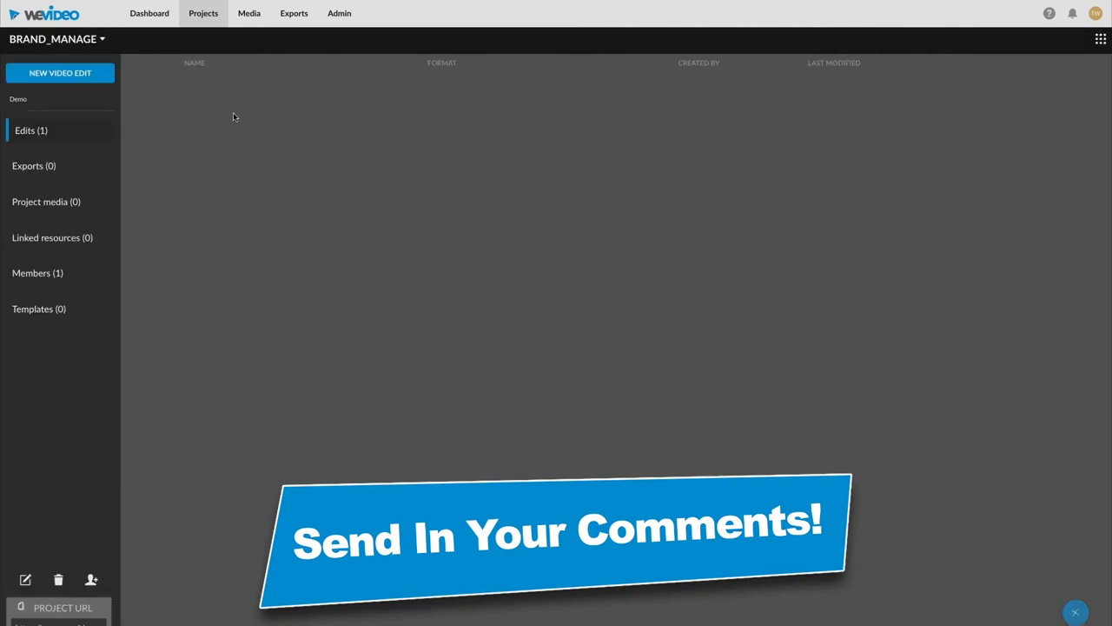
left_click(187, 88)
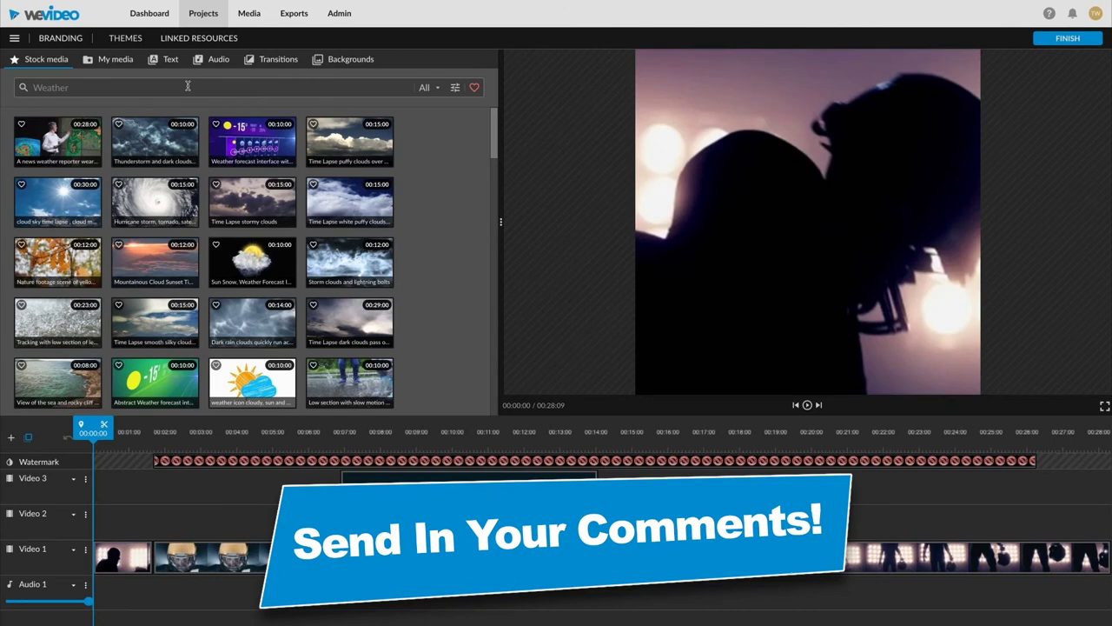
- Delete the Watermark track and the Bullseye title clip, then return to the start
left_click(67, 462)
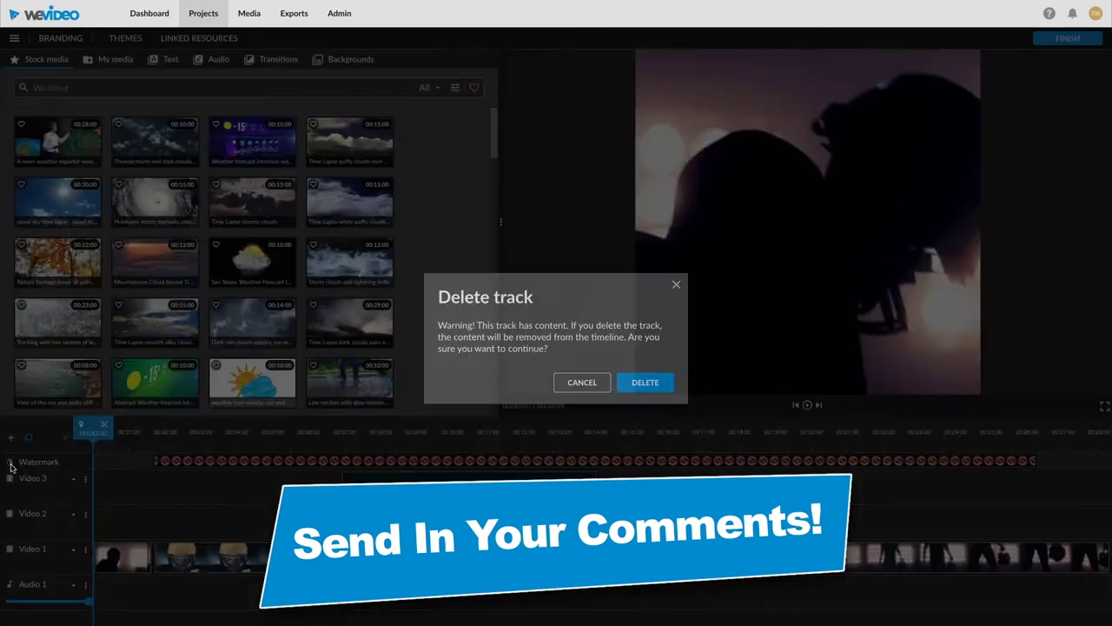
left_click(9, 462)
left_click(659, 388)
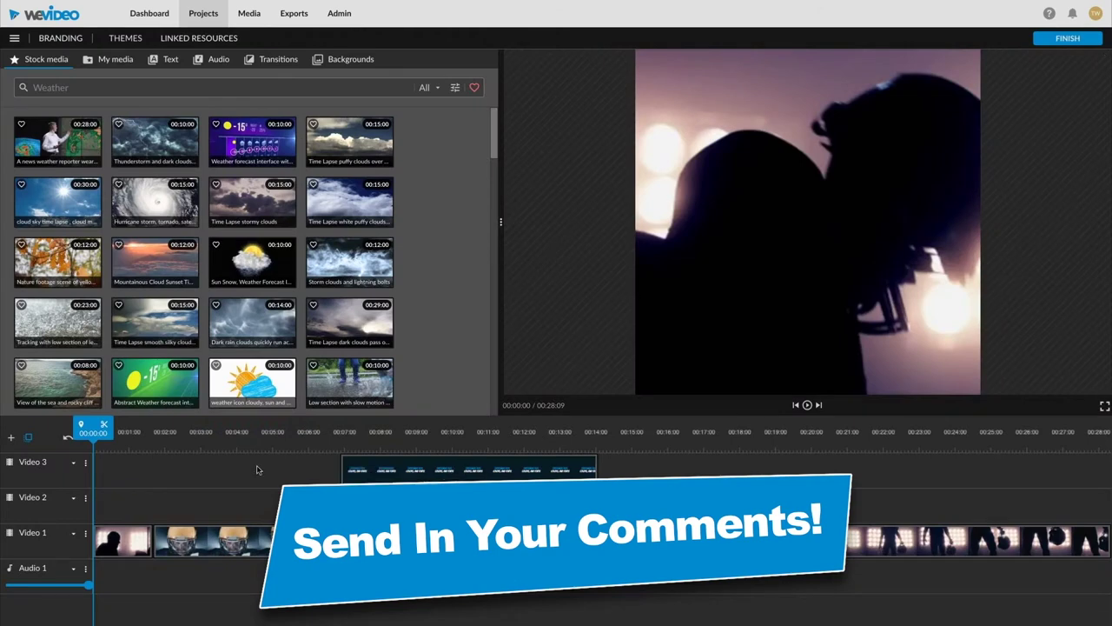
left_click(380, 478)
key("Delete")
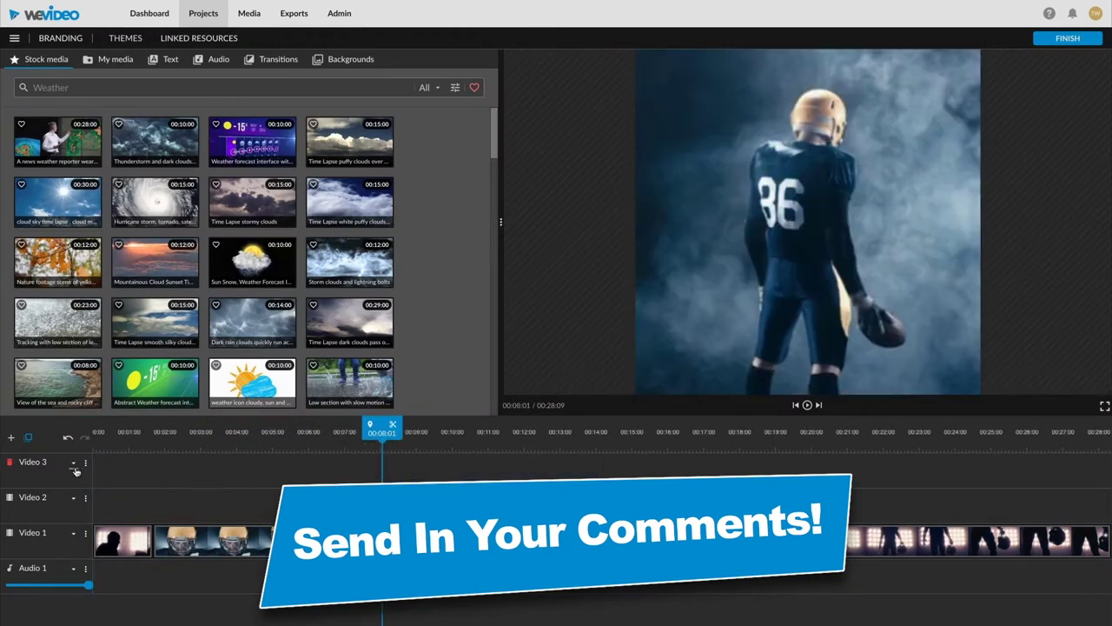
left_click(94, 432)
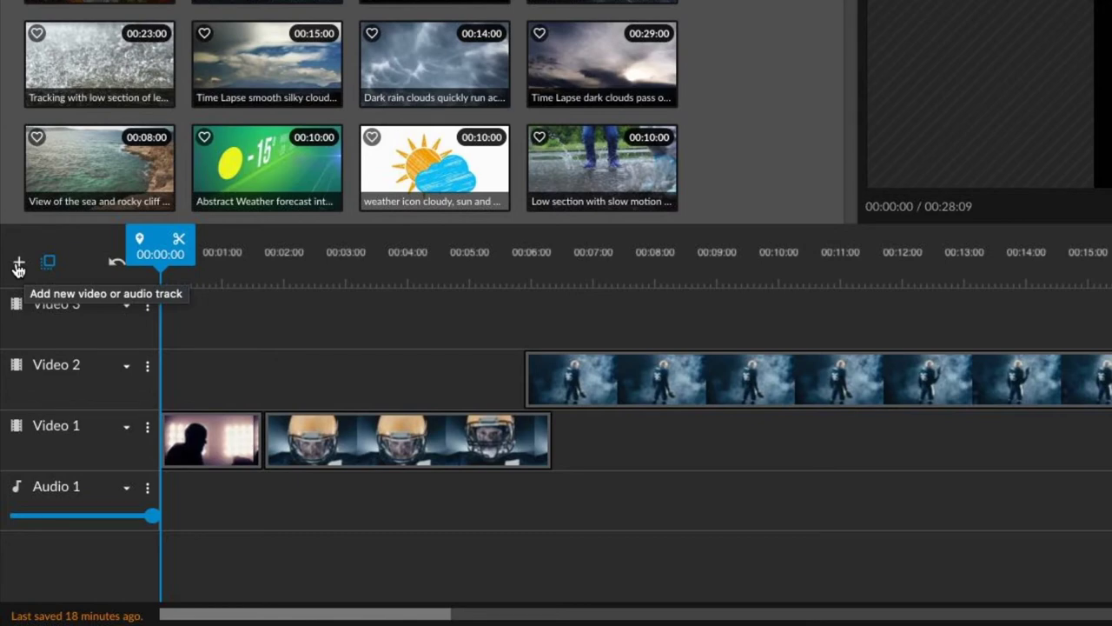
- Add a Watermark (Logo) track and scrub to 00:11:10 to check the football logo
left_click(19, 265)
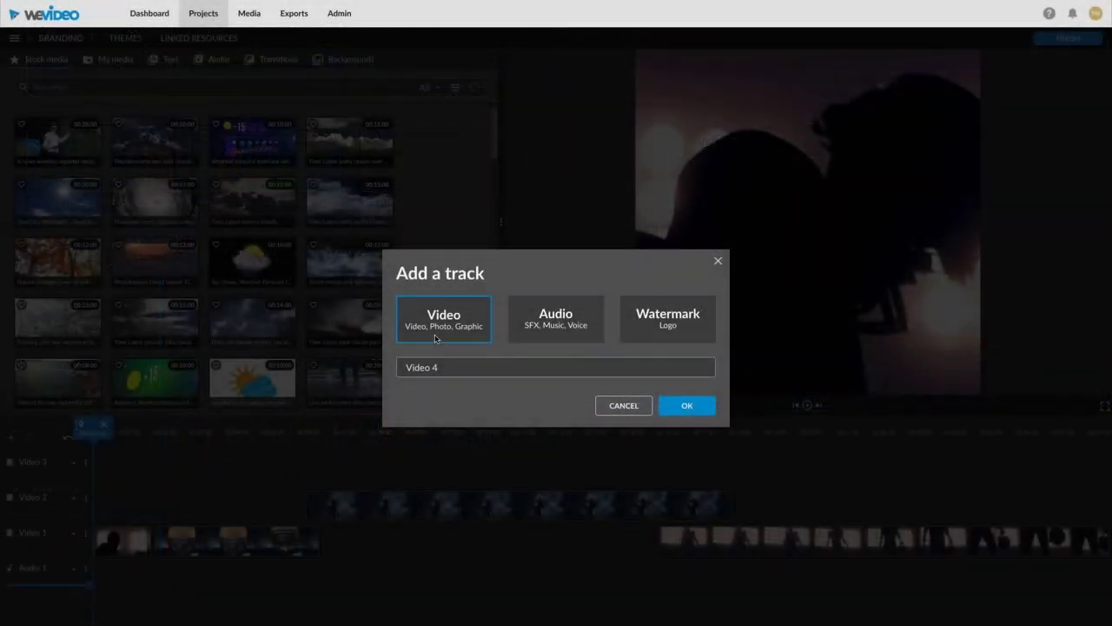
left_click(685, 328)
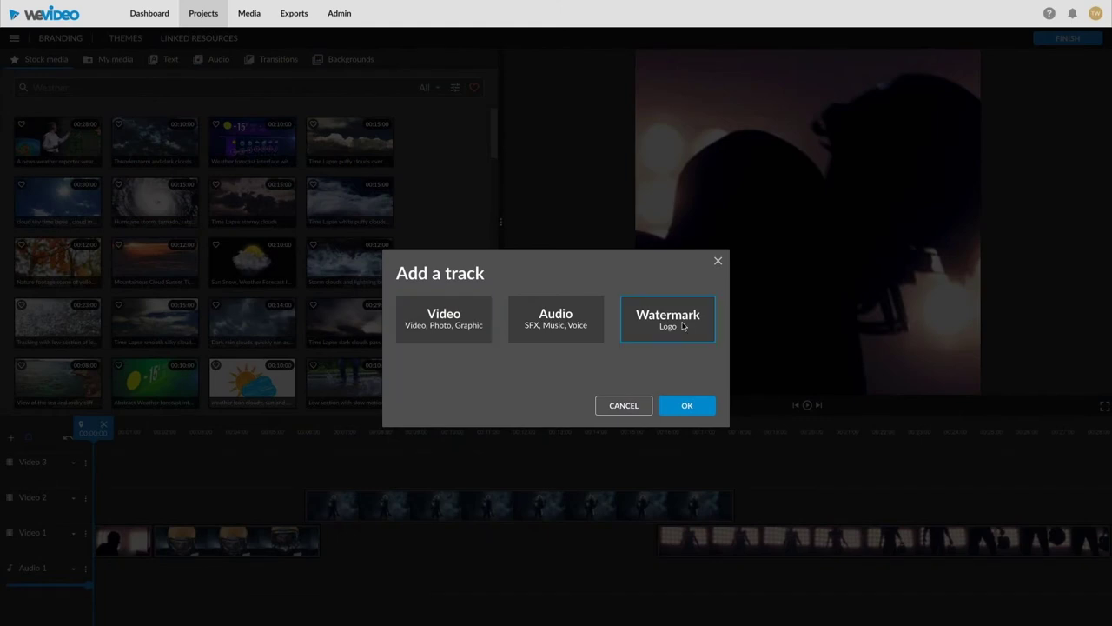
left_click(686, 406)
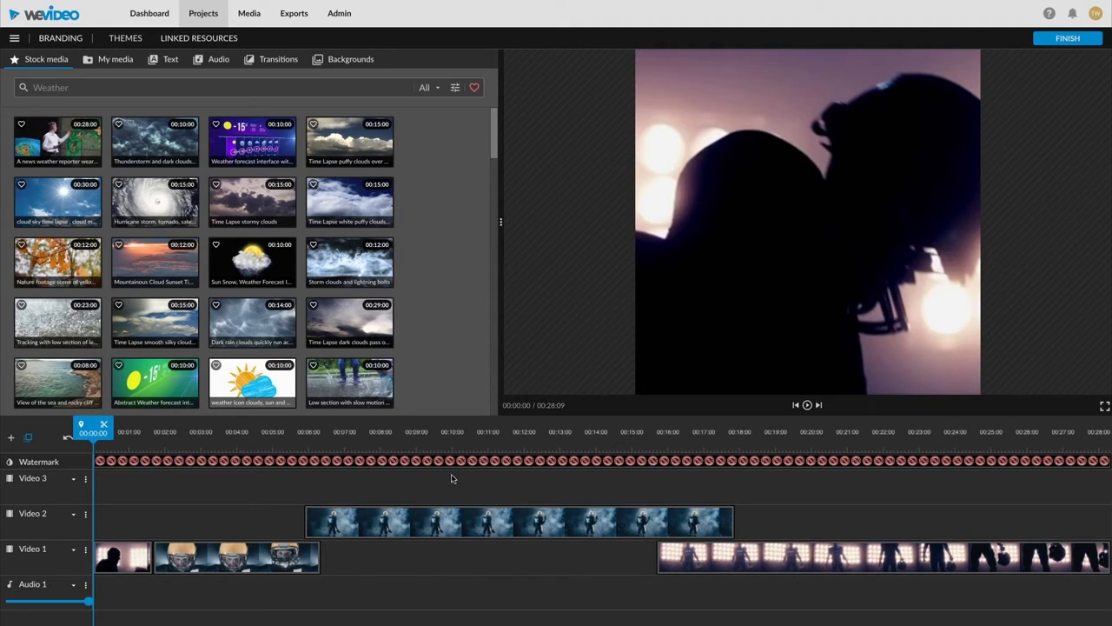
left_click(243, 439)
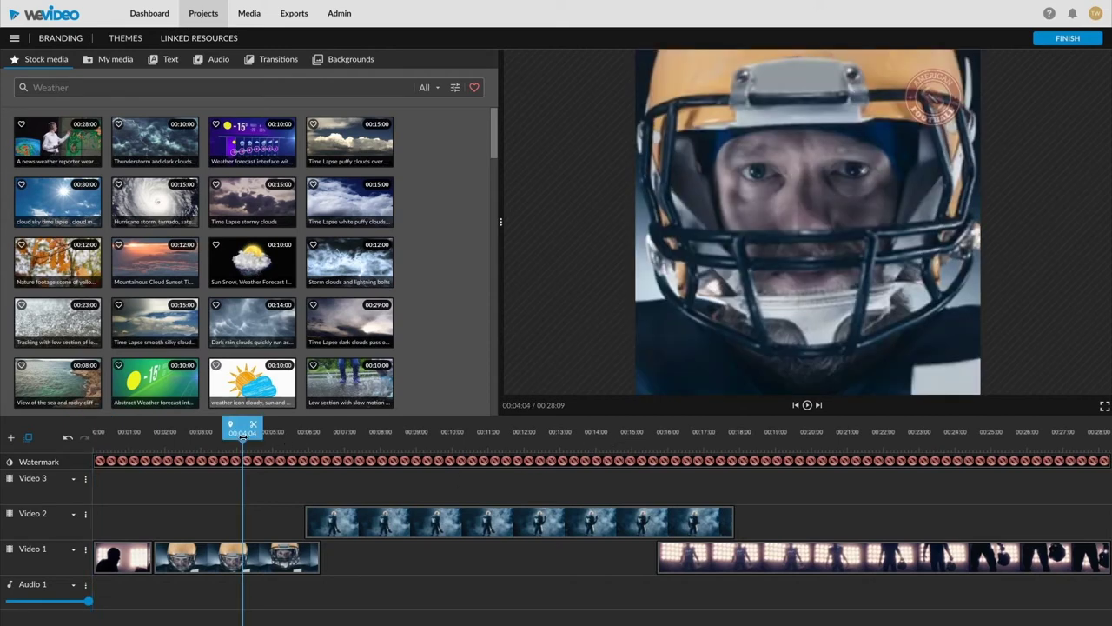
left_click_drag(244, 435, 503, 435)
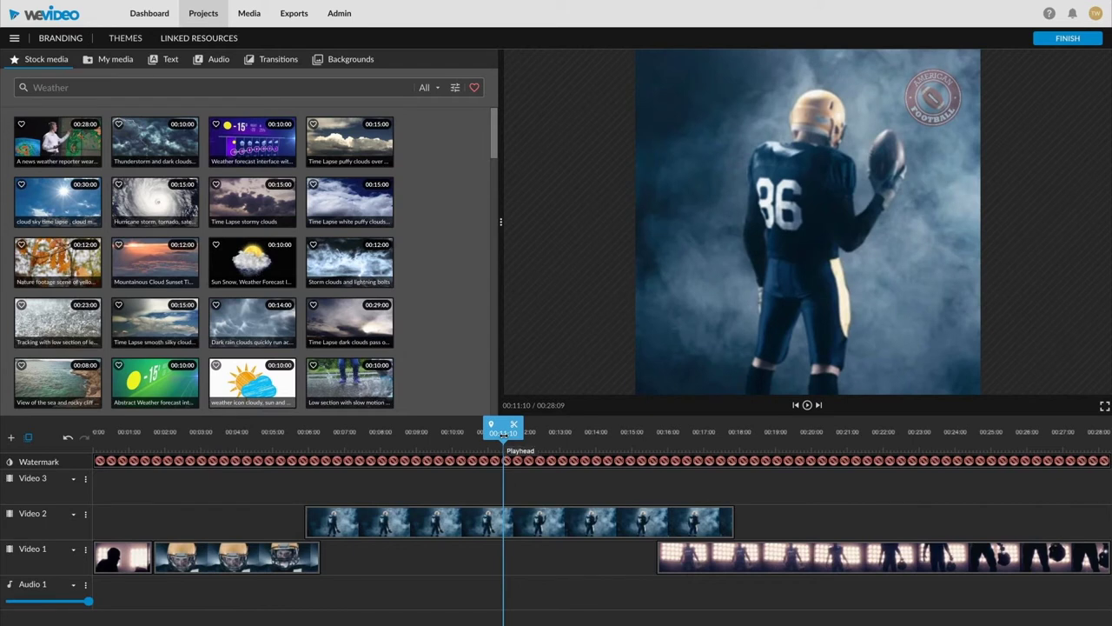
- Trim the watermark clip's start to about 00:01:17, checking with the playhead
left_click(97, 464)
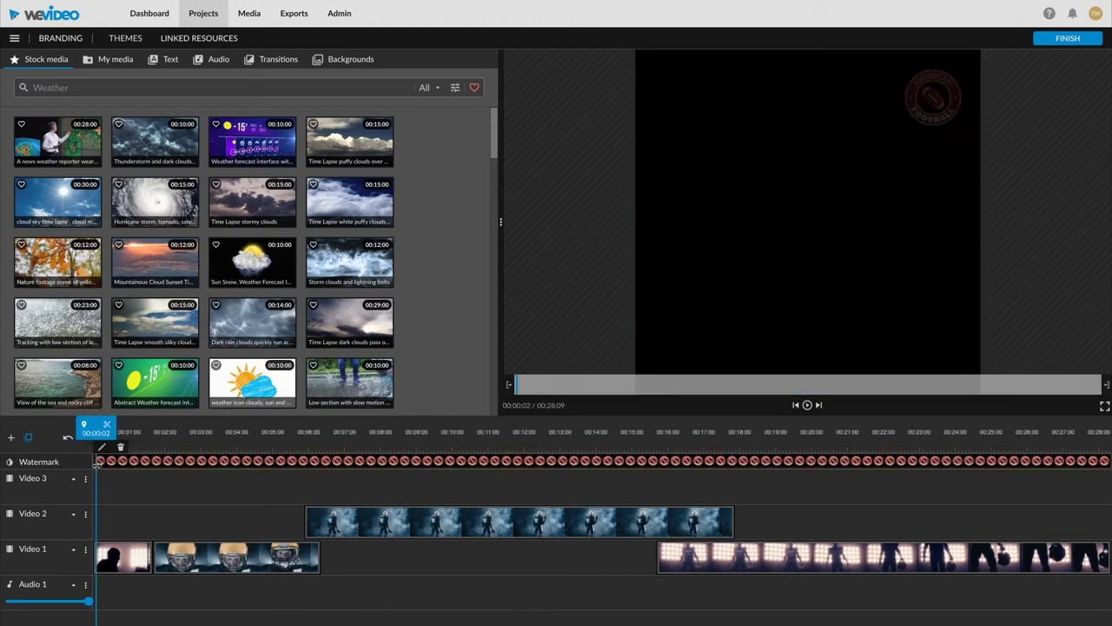
mouse_move(96, 463)
left_mouse_down()
mouse_move(351, 479)
mouse_move(110, 474)
mouse_move(176, 463)
left_mouse_up()
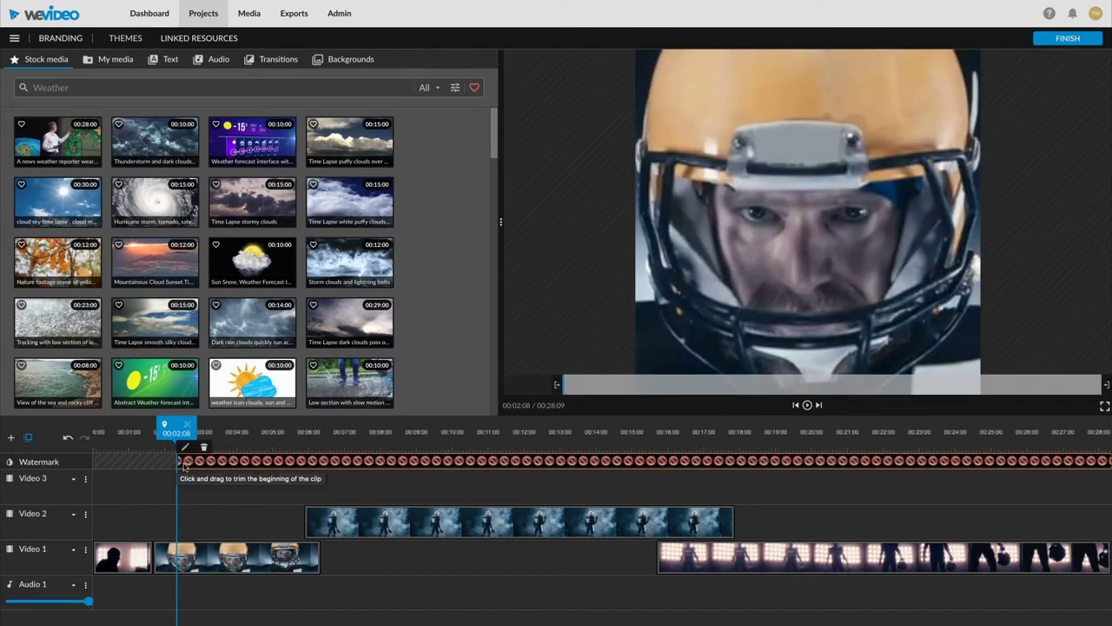
left_click(230, 441)
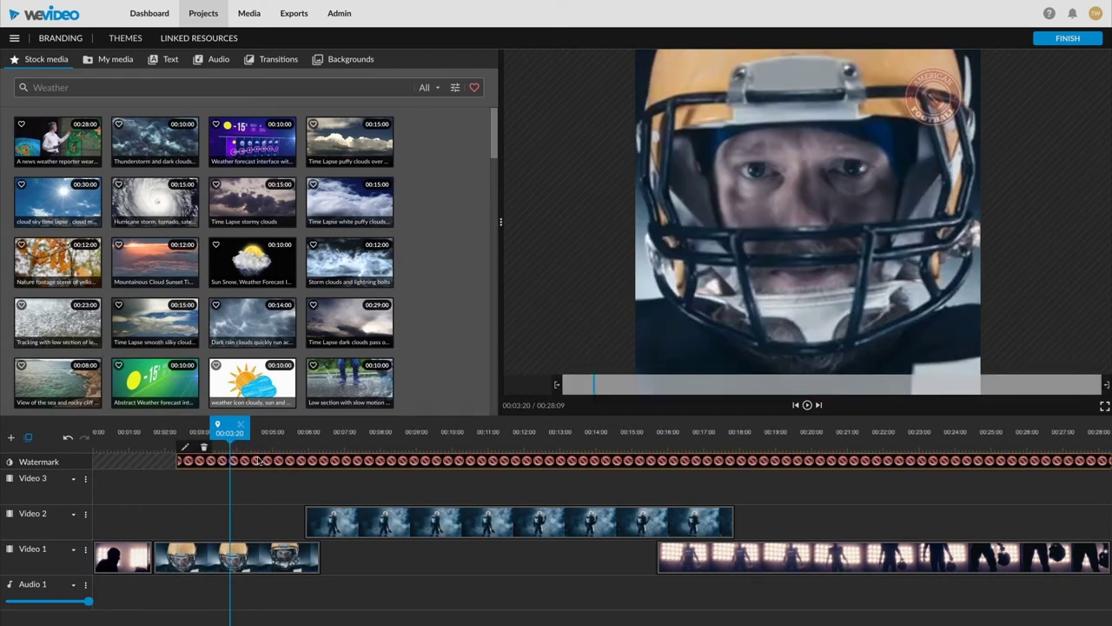
left_click(172, 463)
left_click_drag(172, 463, 154, 463)
left_click(259, 441)
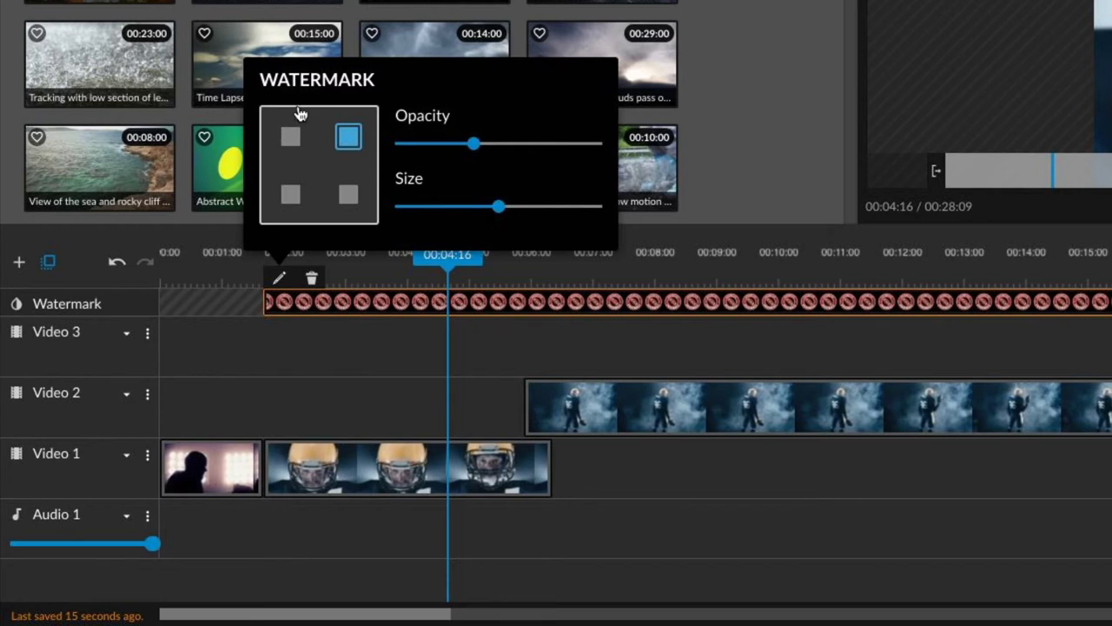
- Place the watermark top-left, raise its opacity and make it slightly smaller
left_click(292, 137)
left_click(291, 193)
left_click(347, 195)
left_click(292, 137)
left_click_drag(476, 144, 508, 144)
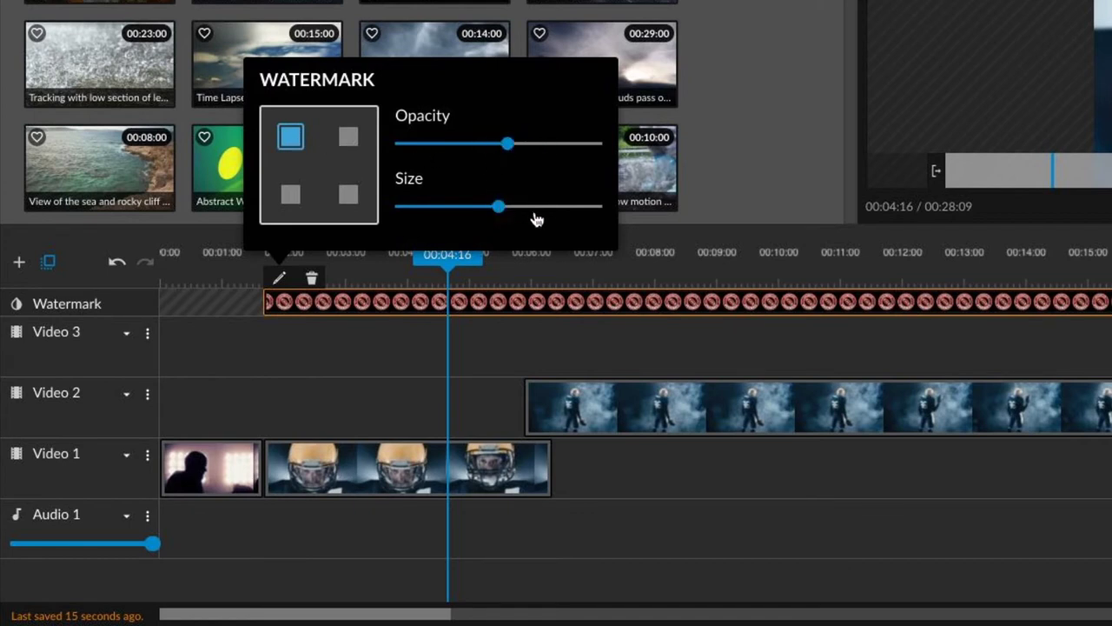
left_click_drag(498, 207, 459, 209)
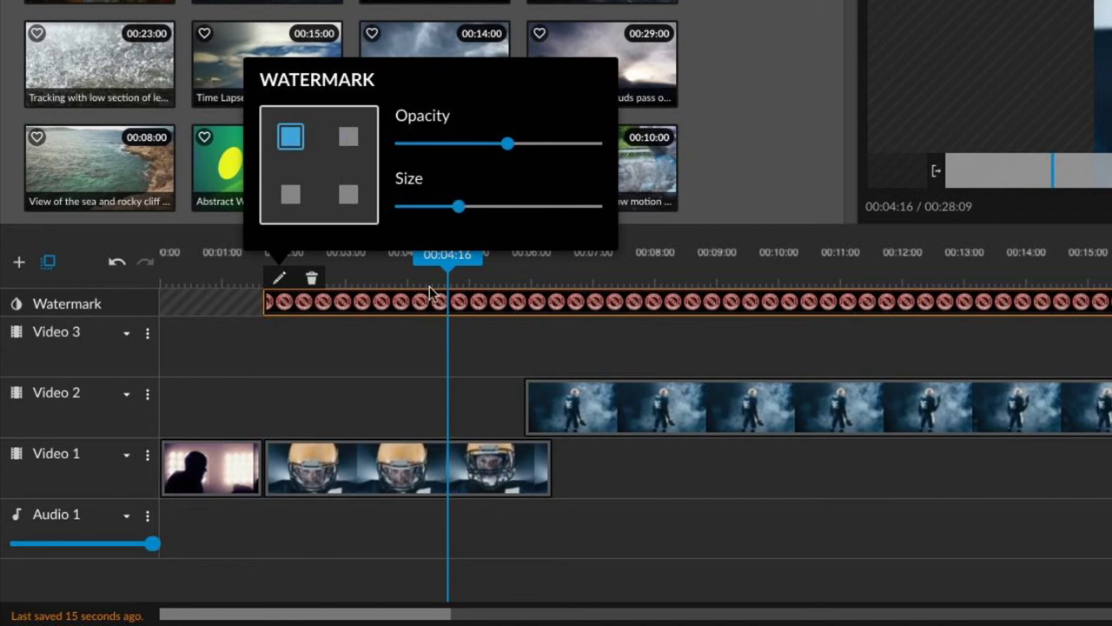
left_click(417, 383)
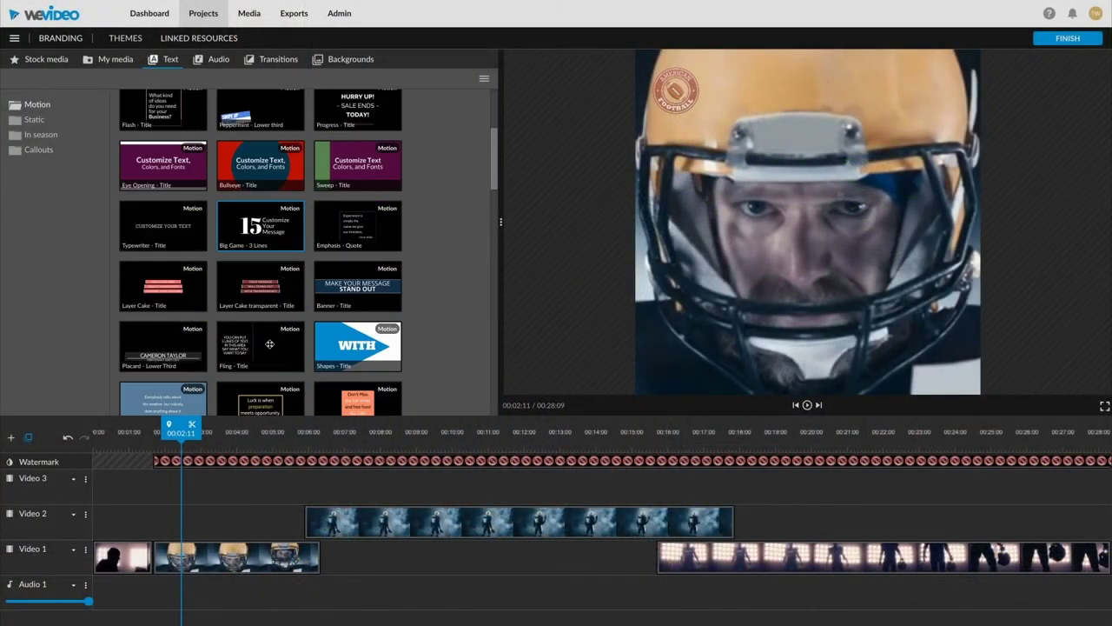
- Drop the Bullseye - Title template on Video 3 at 00:01:17 and preview it through 00:08:22
left_click(269, 177)
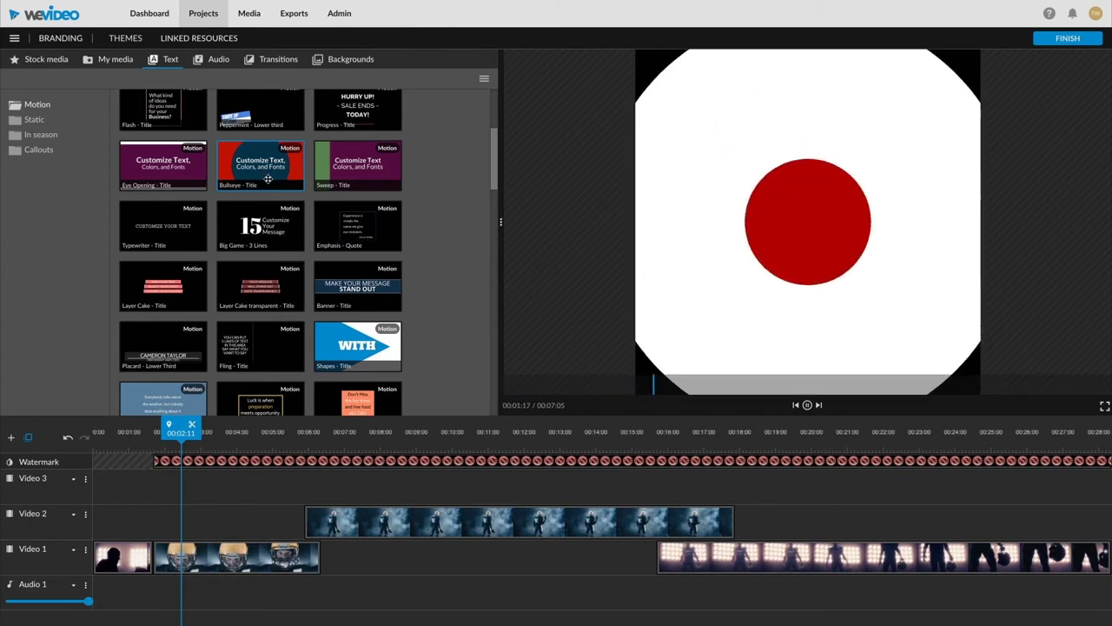
left_click_drag(268, 178, 174, 497)
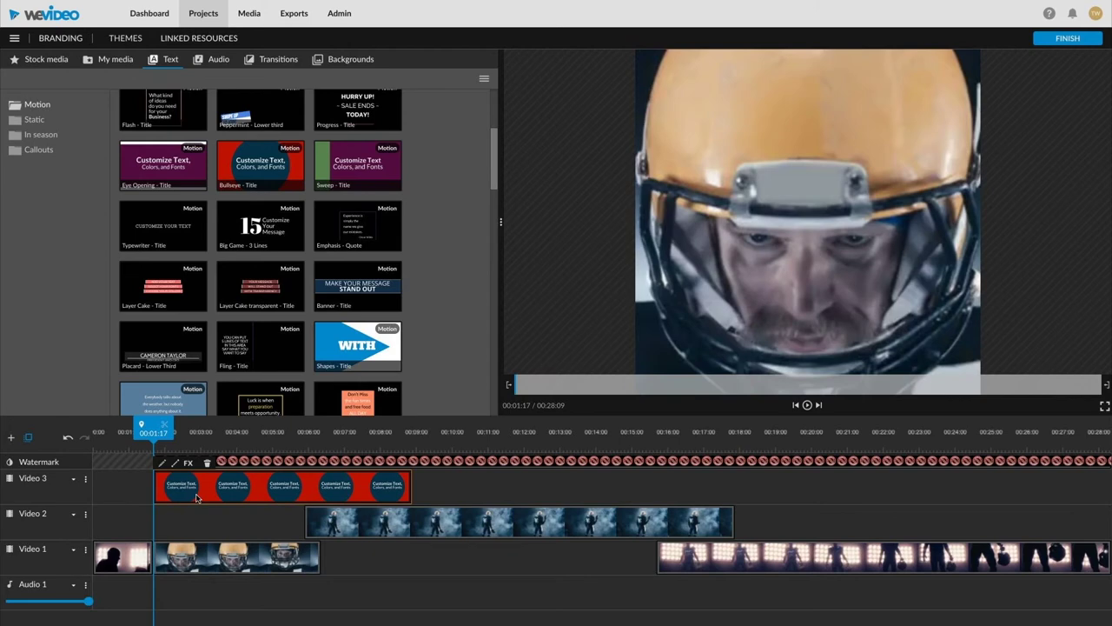
key("space")
key("space")
left_click(303, 451)
left_click(153, 459)
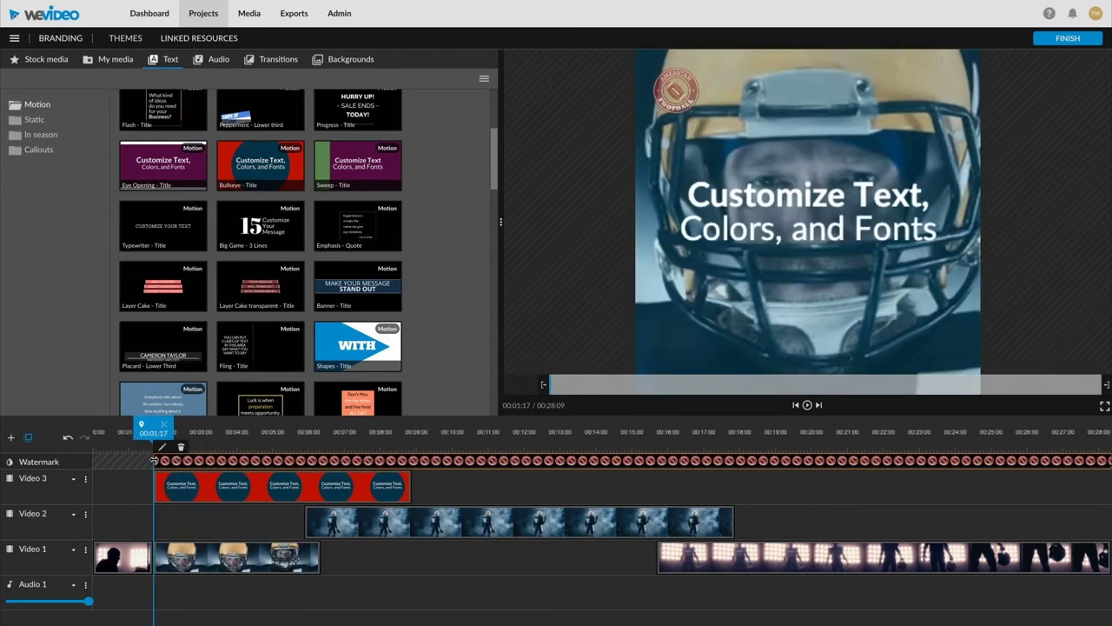
left_click_drag(153, 459, 412, 452)
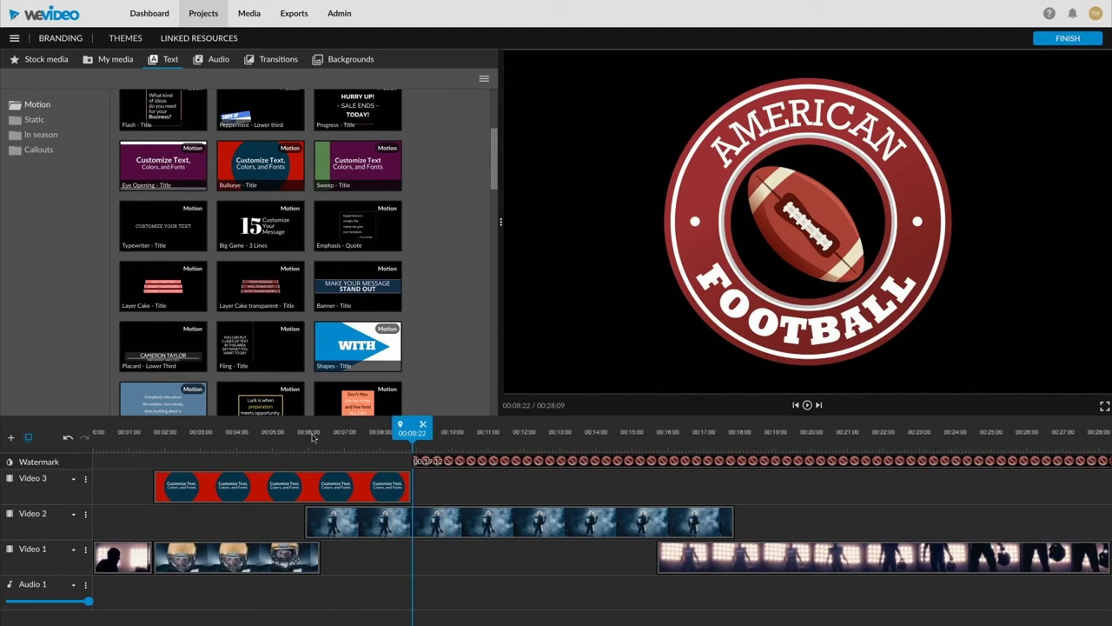
left_click(212, 443)
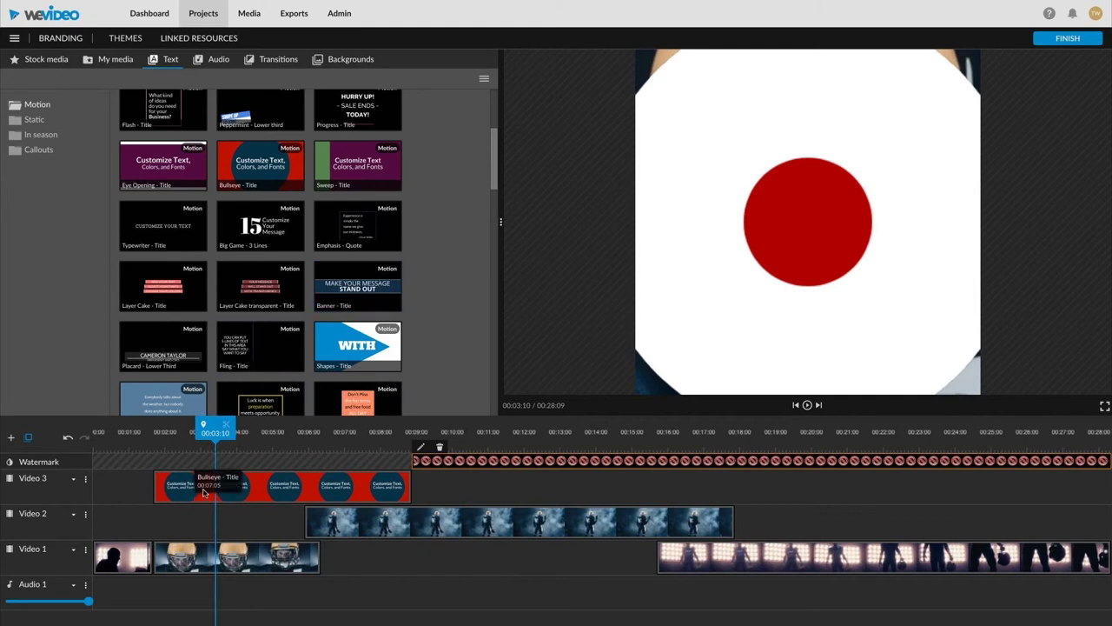
- Set the Bullseye title's accent to brand red FC5E5E and second colour to brand blue 0089CC
double_click(204, 493)
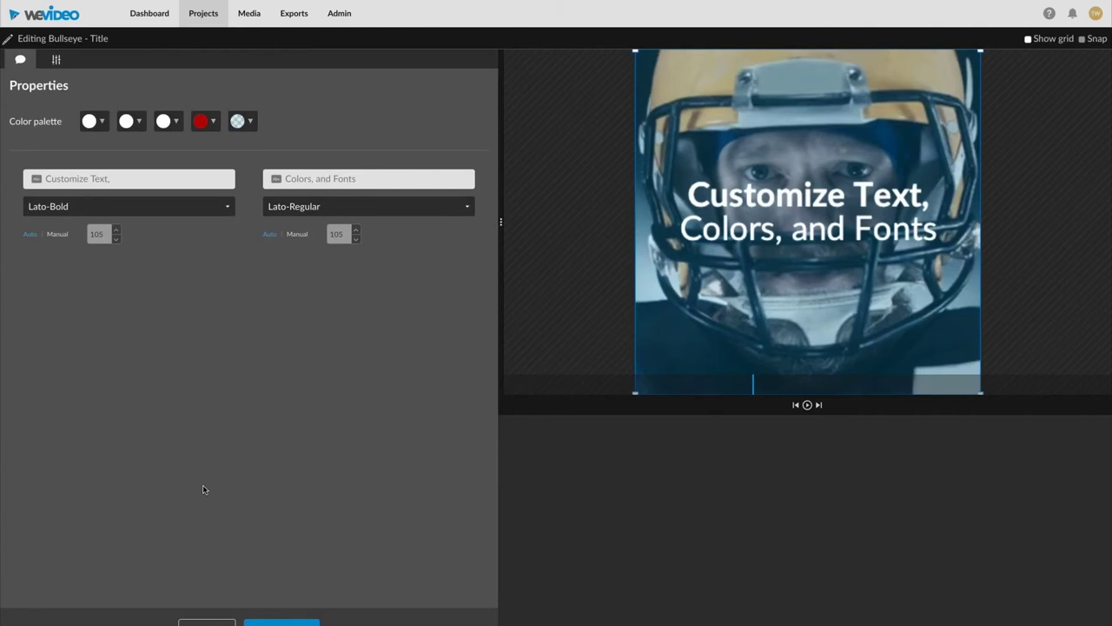
left_click(207, 125)
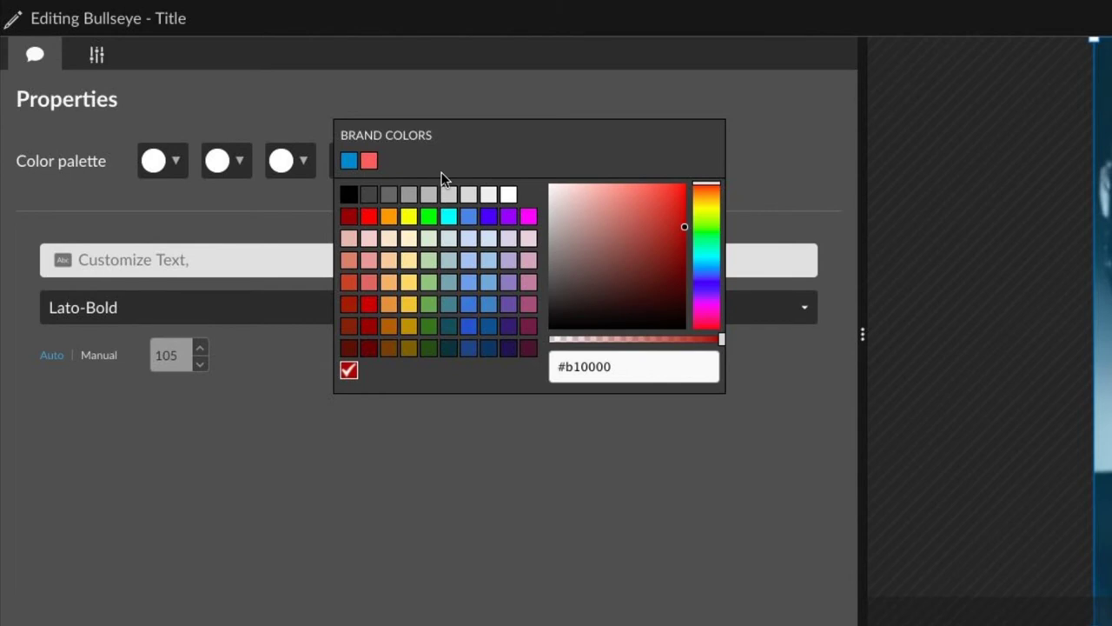
left_click(372, 163)
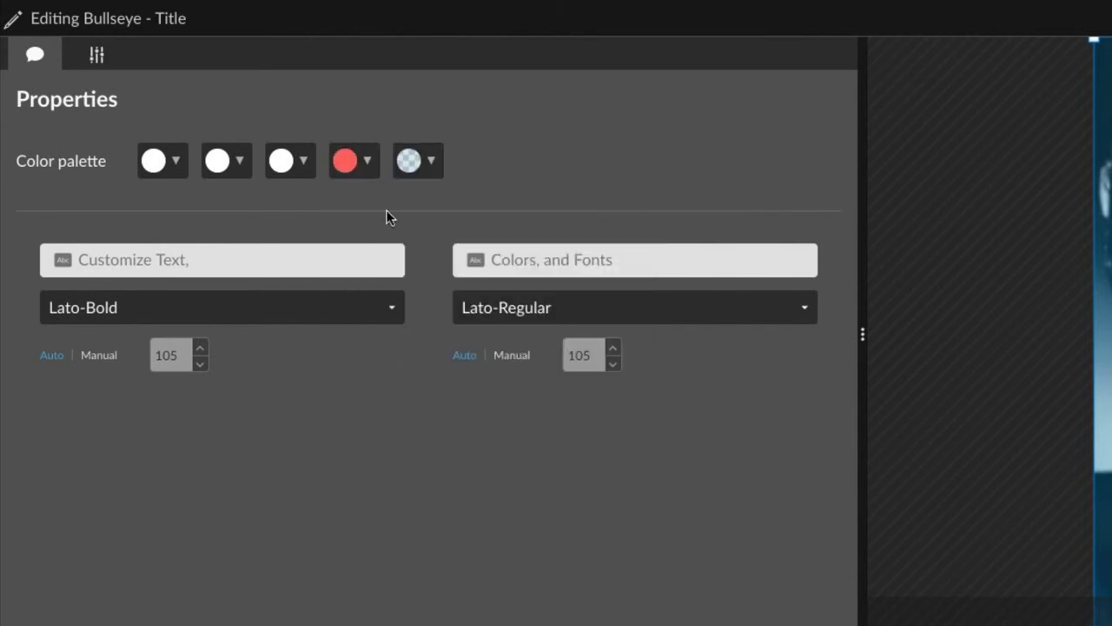
left_click(215, 160)
left_click(222, 162)
key("Escape")
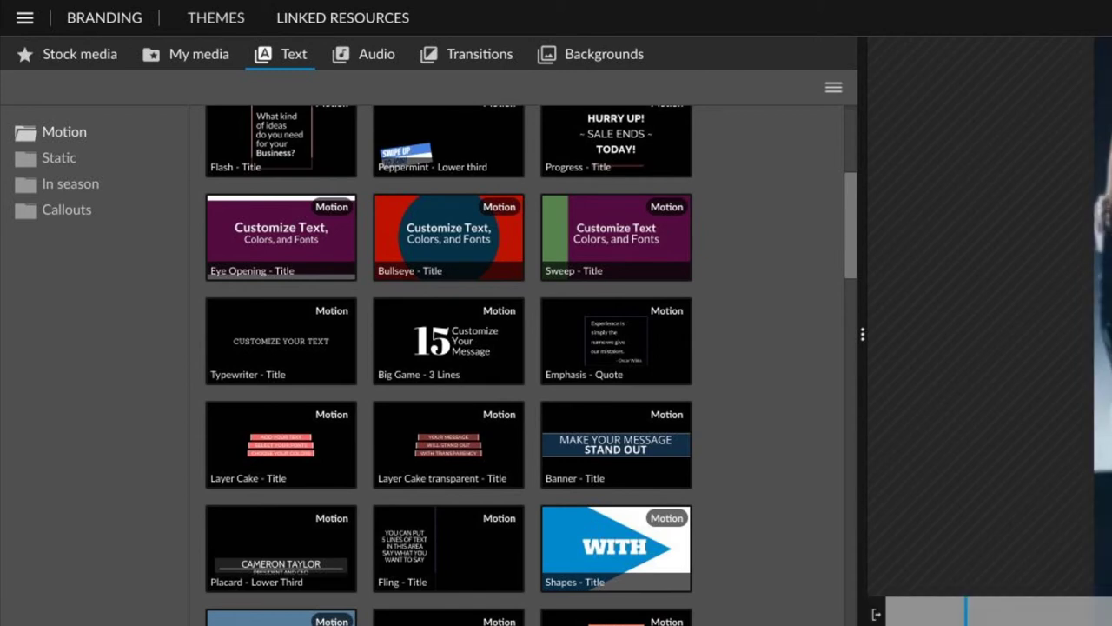
left_click(387, 271)
left_click(363, 318)
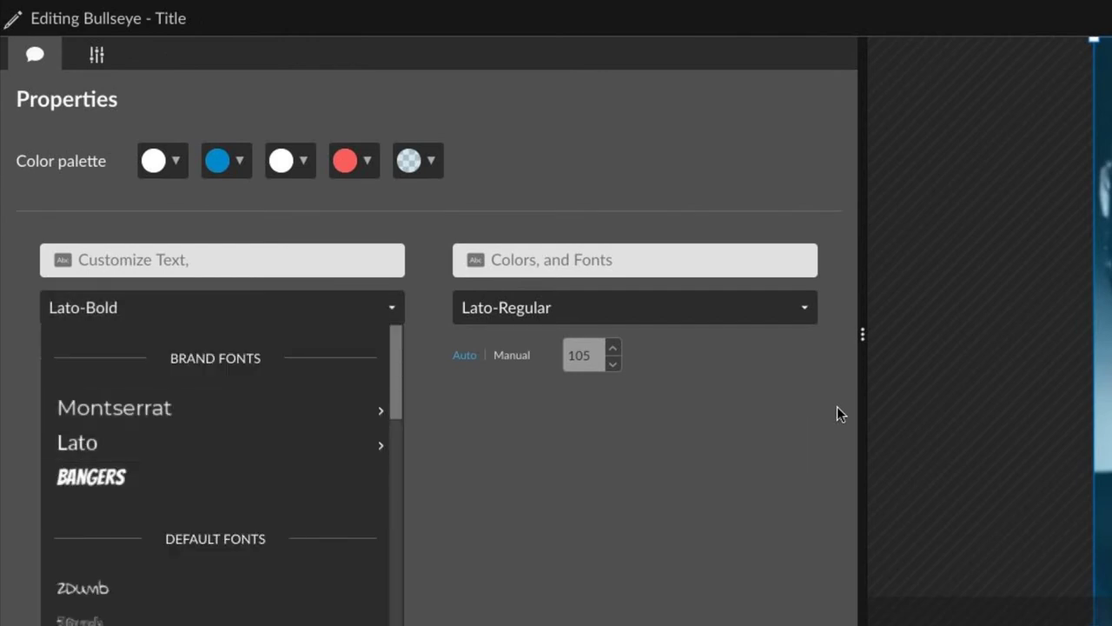
left_click(754, 309)
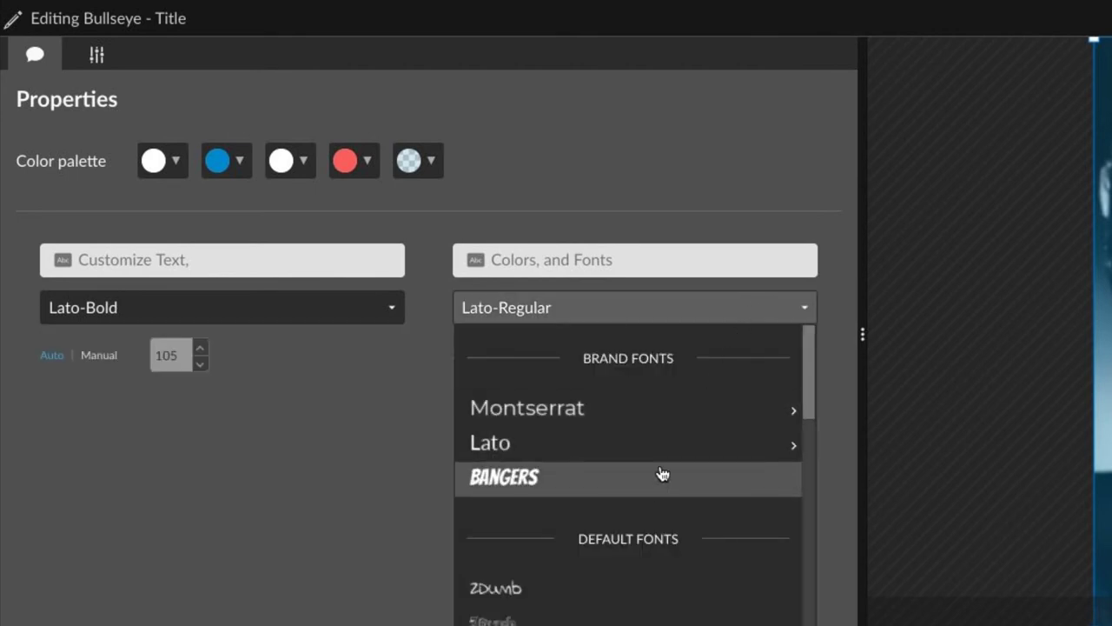
left_click(800, 315)
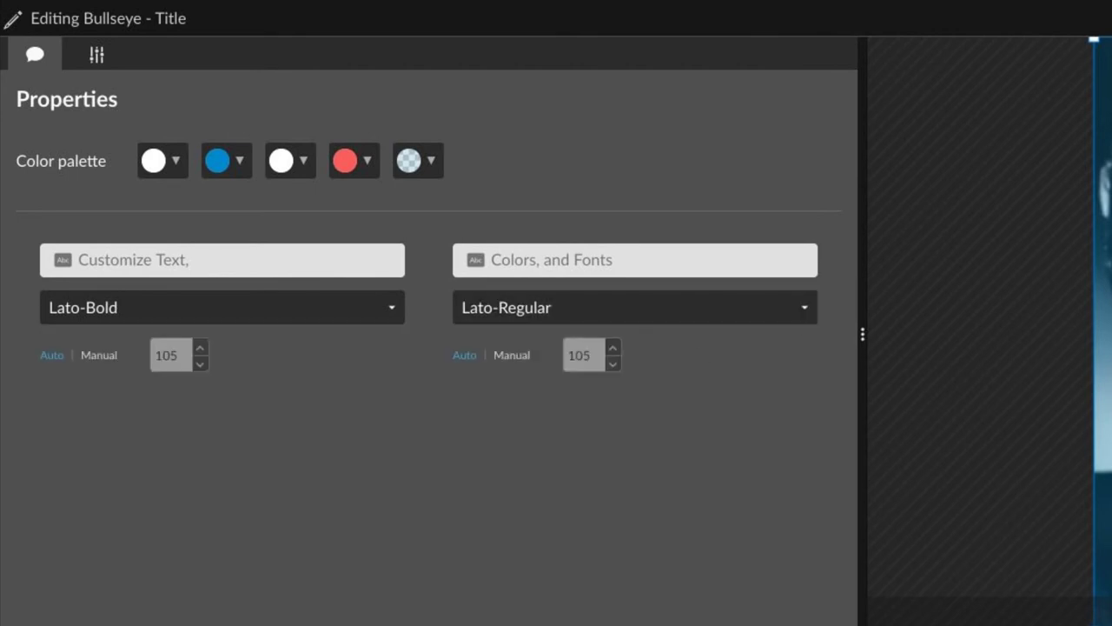
key("Escape")
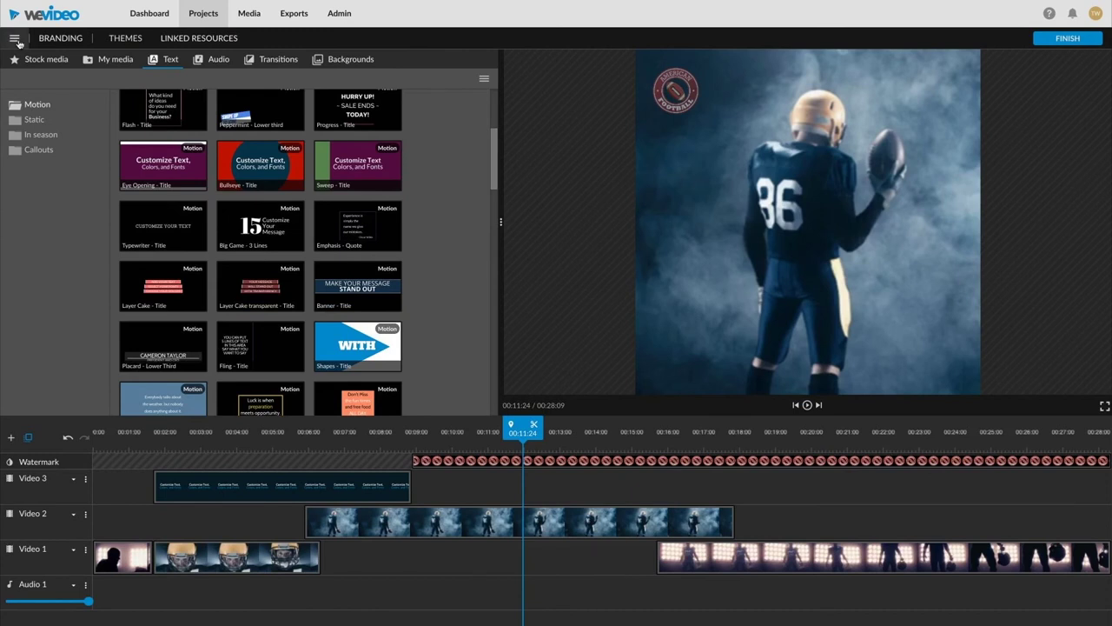
- Change the project format from square to Horizontal 16:9 through the main menu's Change format option
left_click(15, 40)
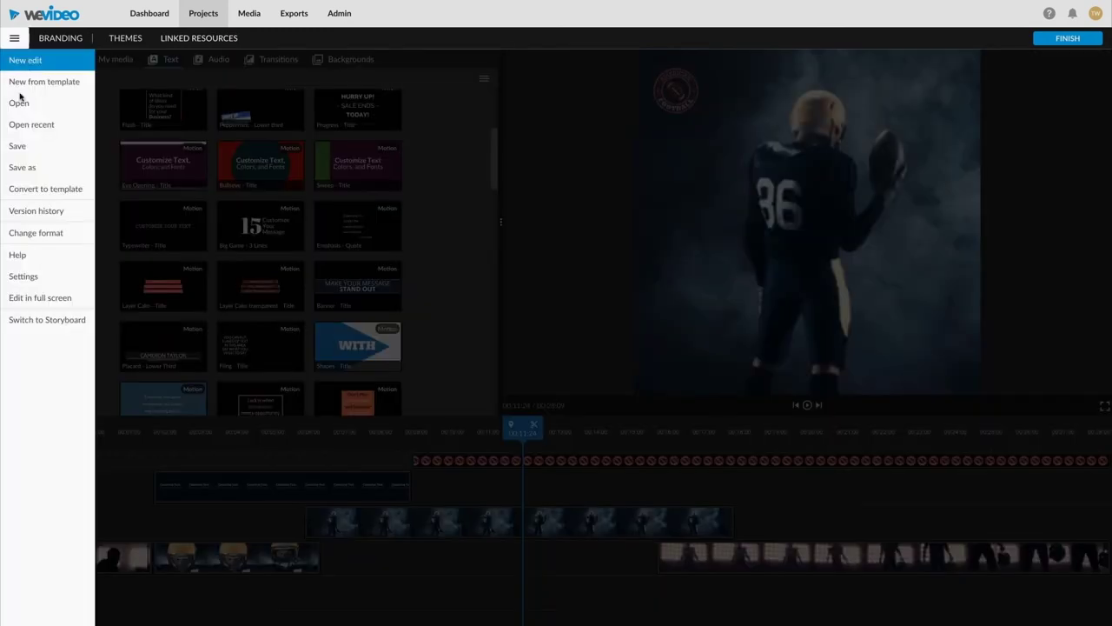
left_click(36, 233)
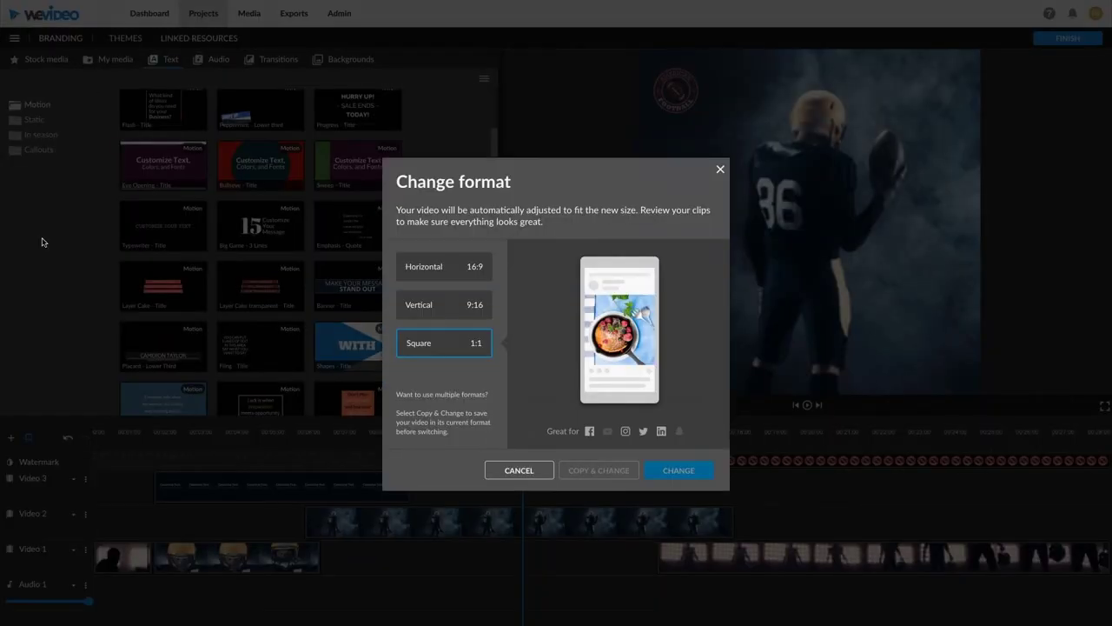
left_click(444, 282)
left_click(705, 474)
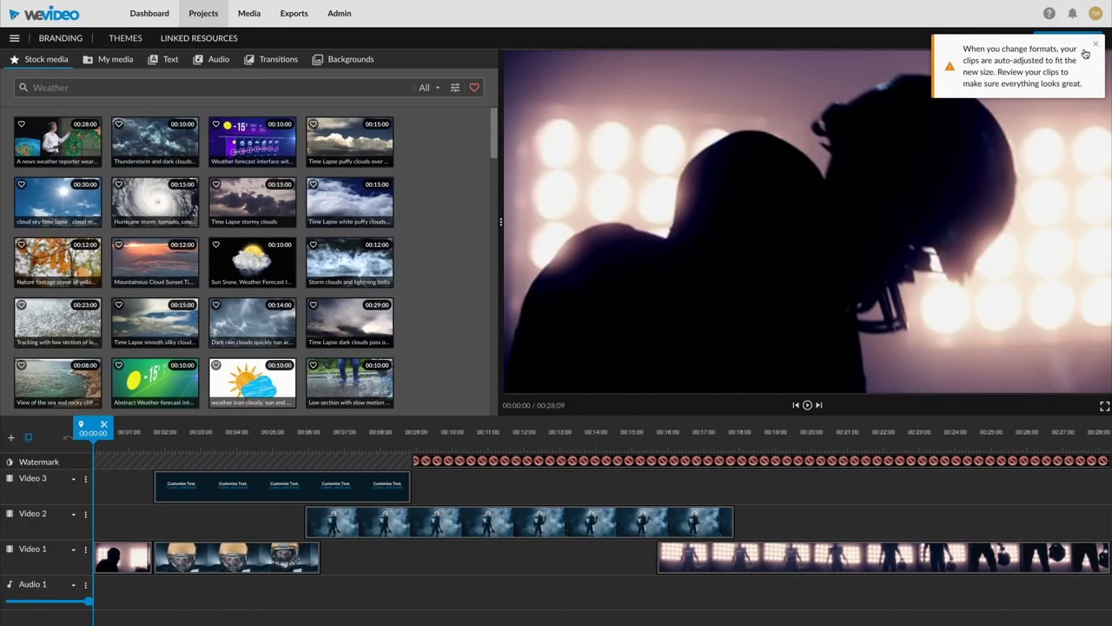
left_click_drag(213, 432, 569, 459)
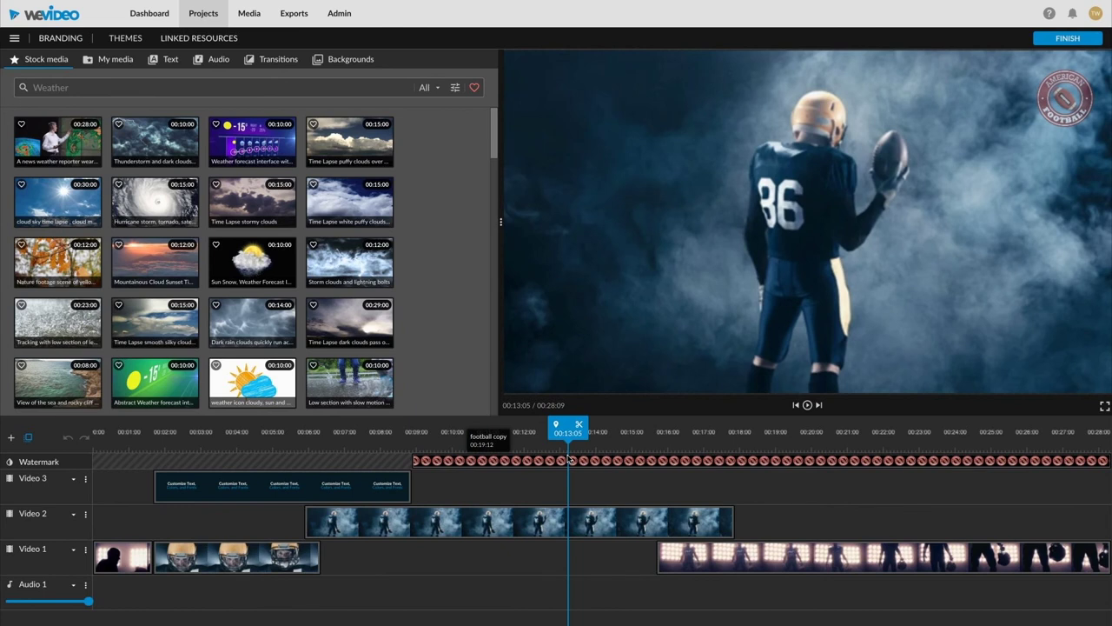